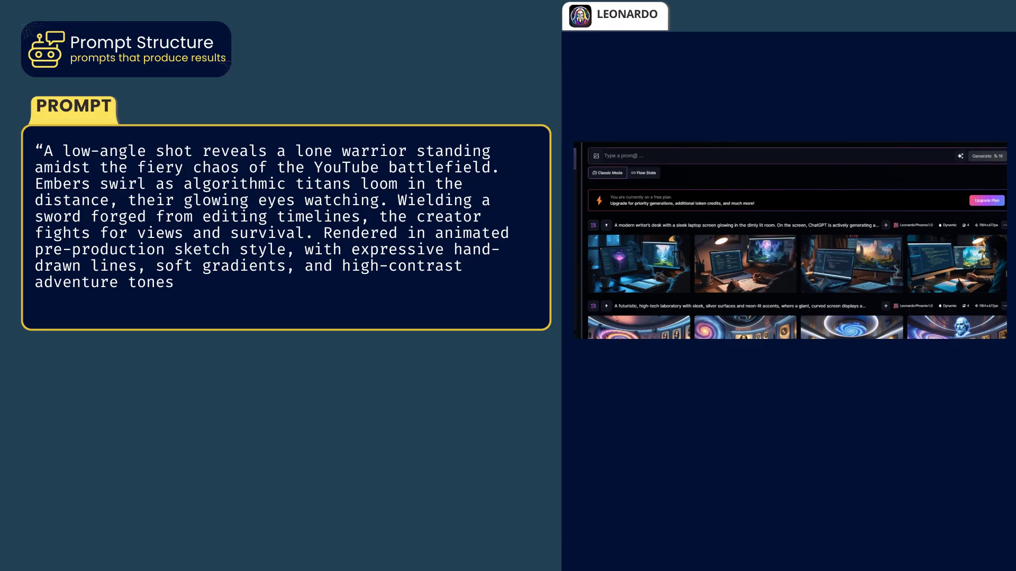
Generate Leonardo images from the pasted low-angle, sword-wielding warrior-in-fire prompt.
text(“A low-angle shot reveals a lone warrior standing amidst the fiery chaos of the YouTube battlefield. Embers swirl as algorithmic titans loom in the distance, their glowing eyes watching. Wielding a sword forged from editing timelines, the creator fights for views and survival. Rendered in animated pre-production sketch style, with expressive hand-drawn lines, soft gradients, and high-contrast adventure tones)
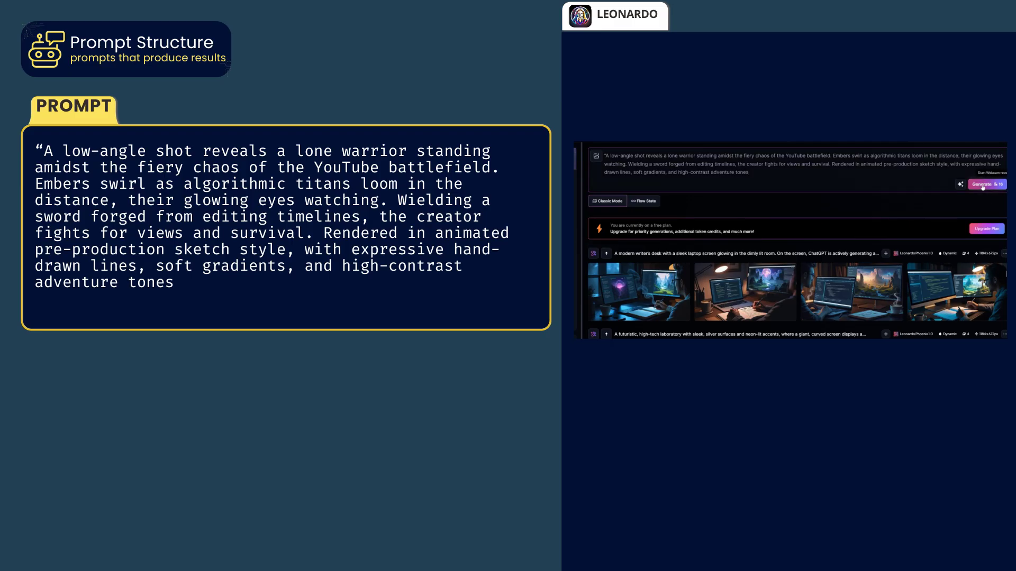
click(983, 186)
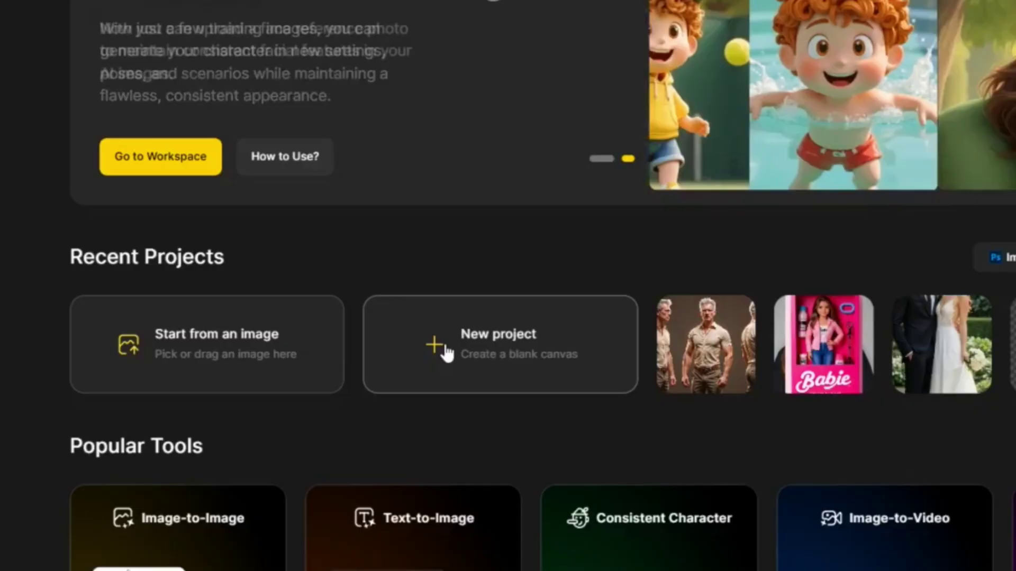
Create a new blank Dzine project at the default 1536×864 canvas size.
click(445, 350)
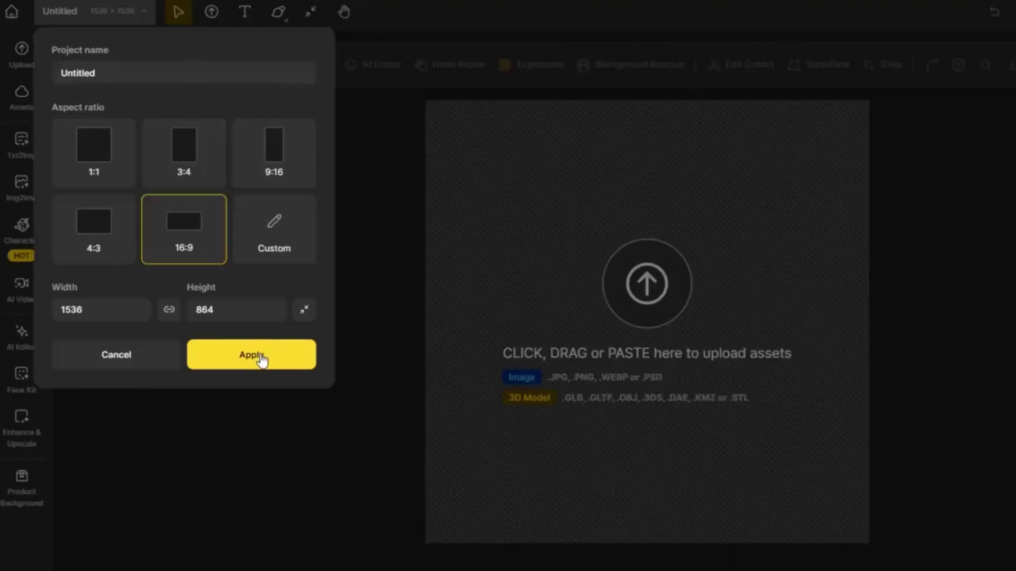
click(252, 355)
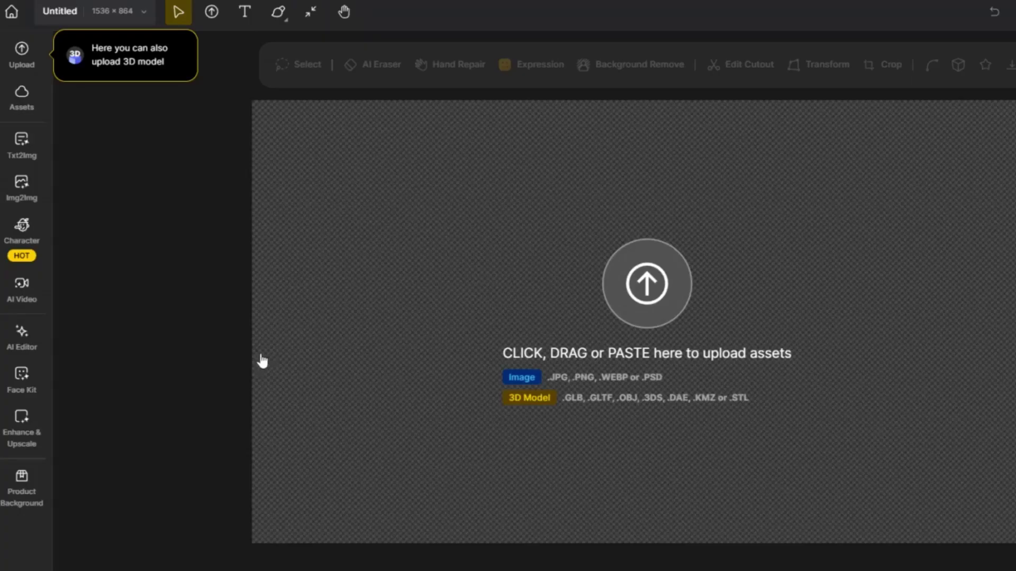
Fill a Character Sheet with the muscular silver-haired man-with-glasses prompt, styled Dzine Realistic v2.
click(22, 234)
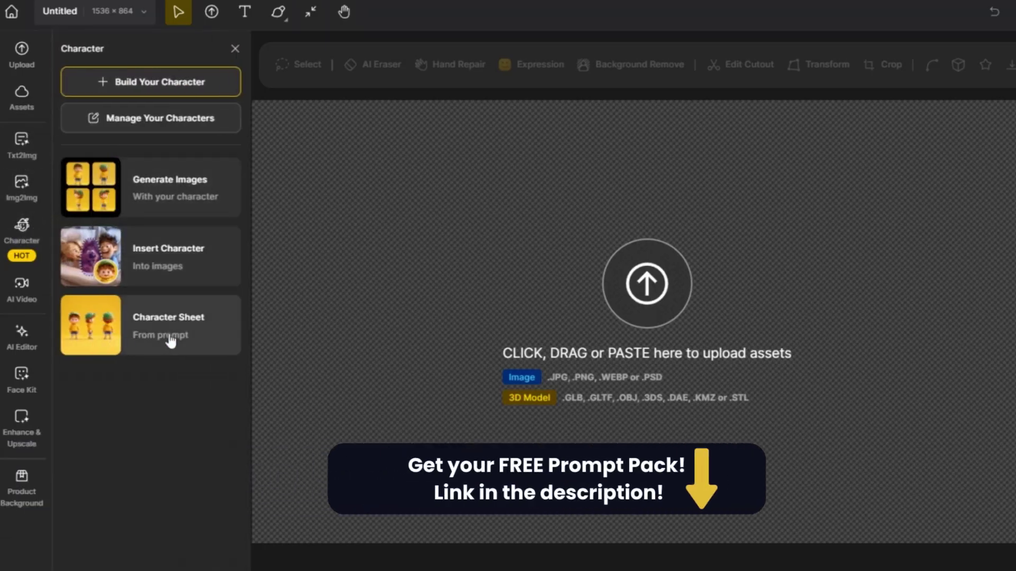
click(169, 340)
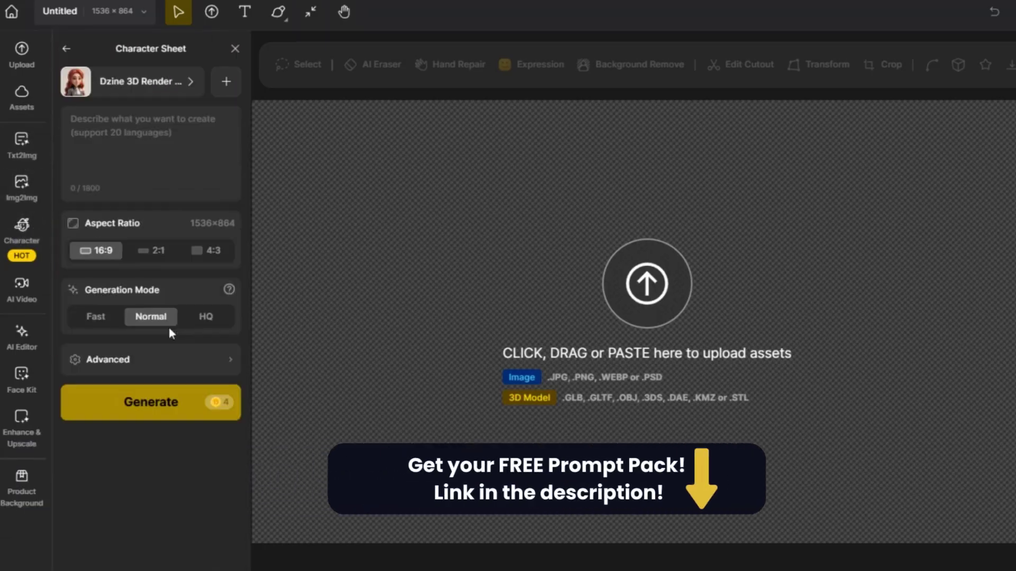
click(136, 140)
key(ctrl+v)
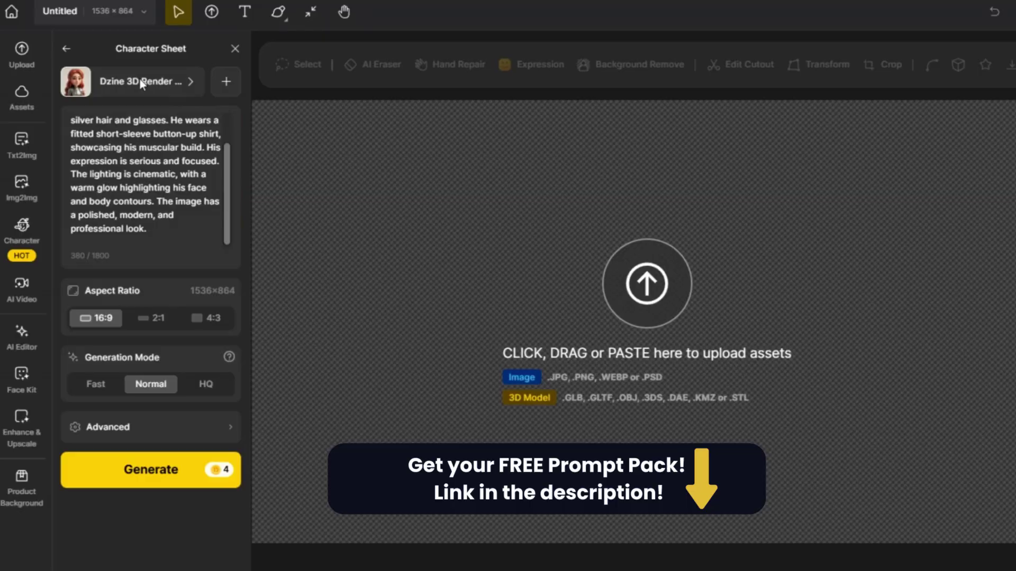
click(139, 78)
click(461, 324)
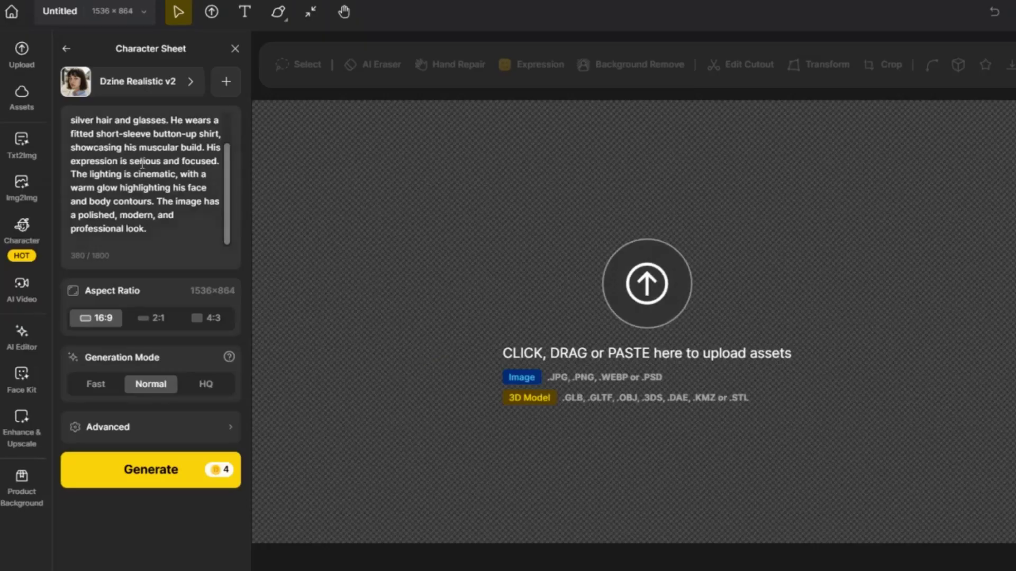
scroll(147, 175, up, 3)
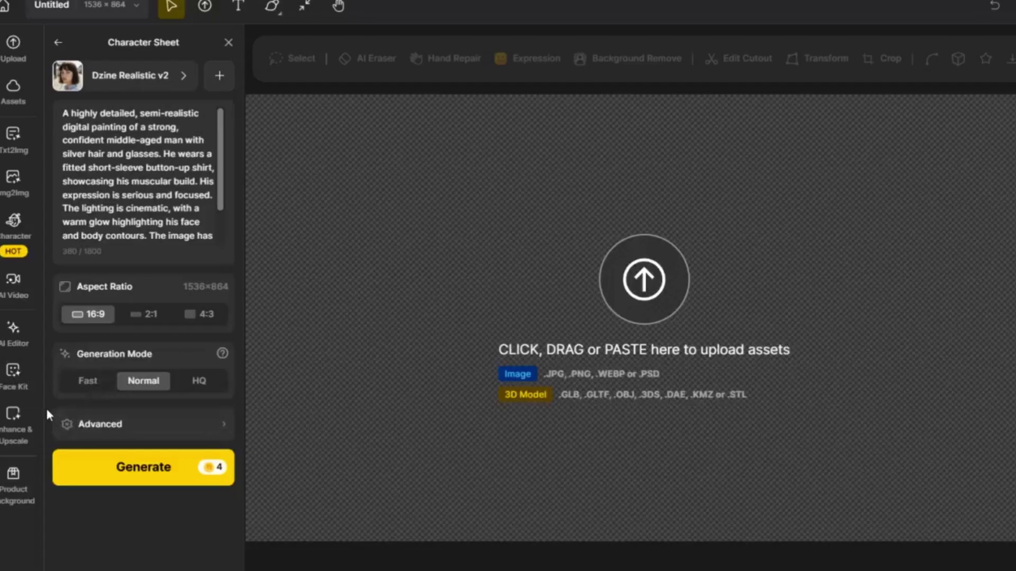
Start a custom character from the CHARACTER 1 and CHARACTER 2 photos and enter its name.
click(13, 230)
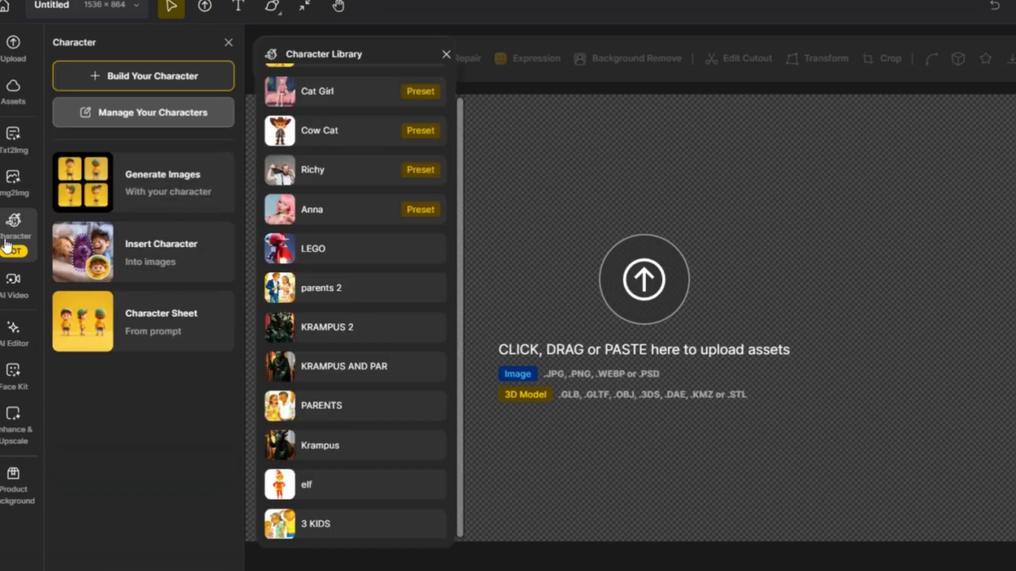
click(143, 75)
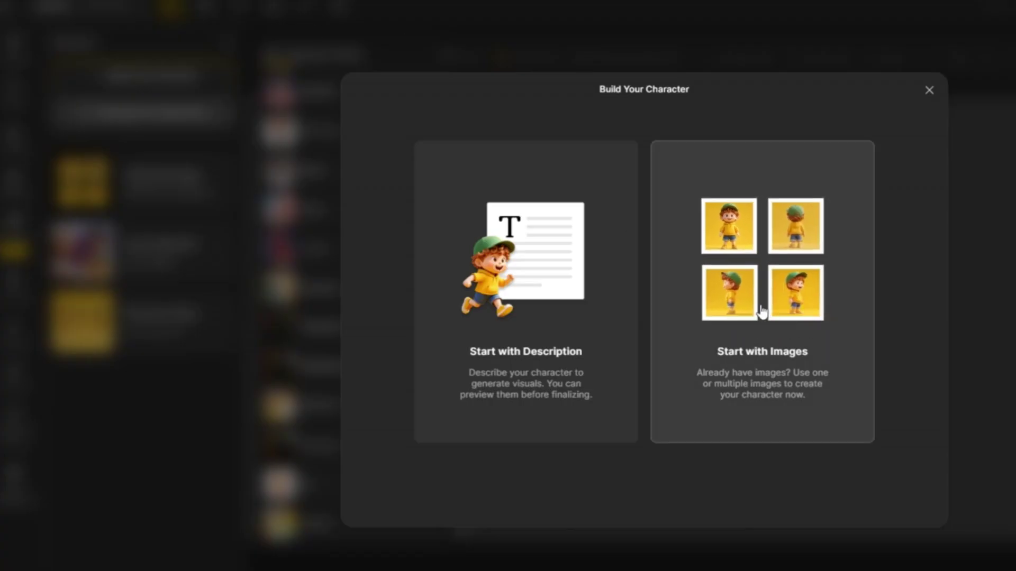
click(762, 292)
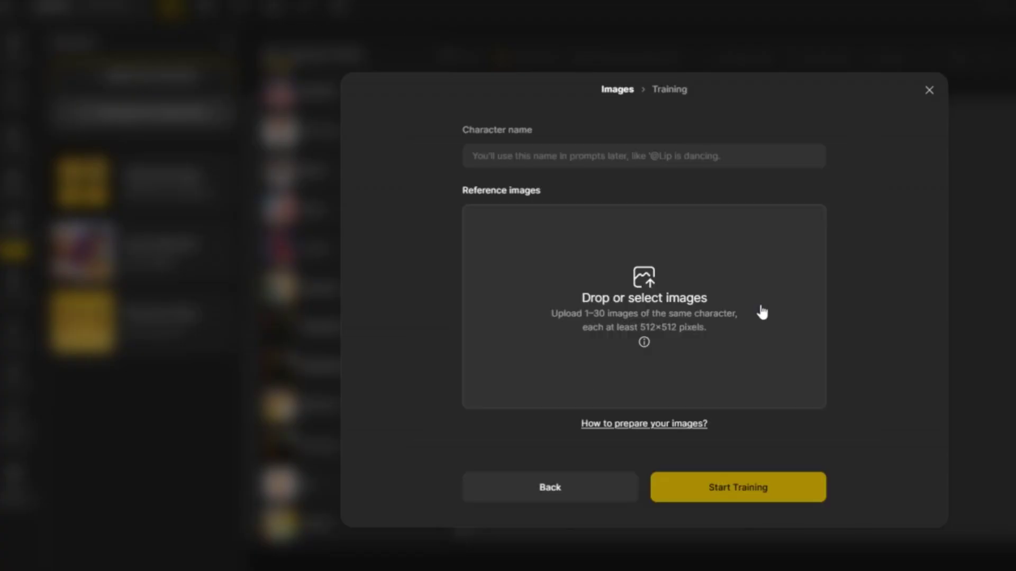
click(644, 294)
scroll(201, 94, down, 3)
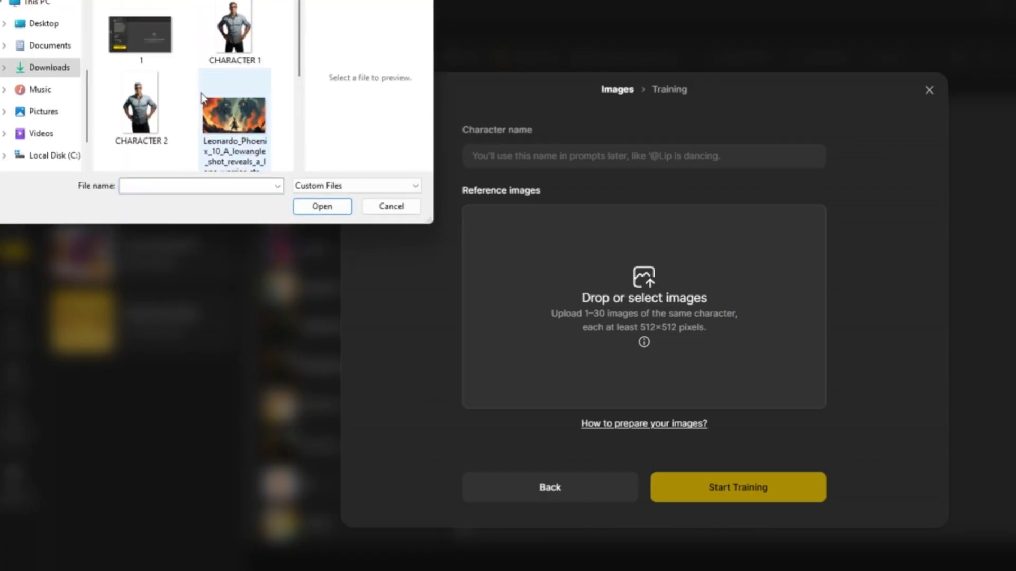
click(234, 36)
ctrl+click(151, 123)
click(322, 207)
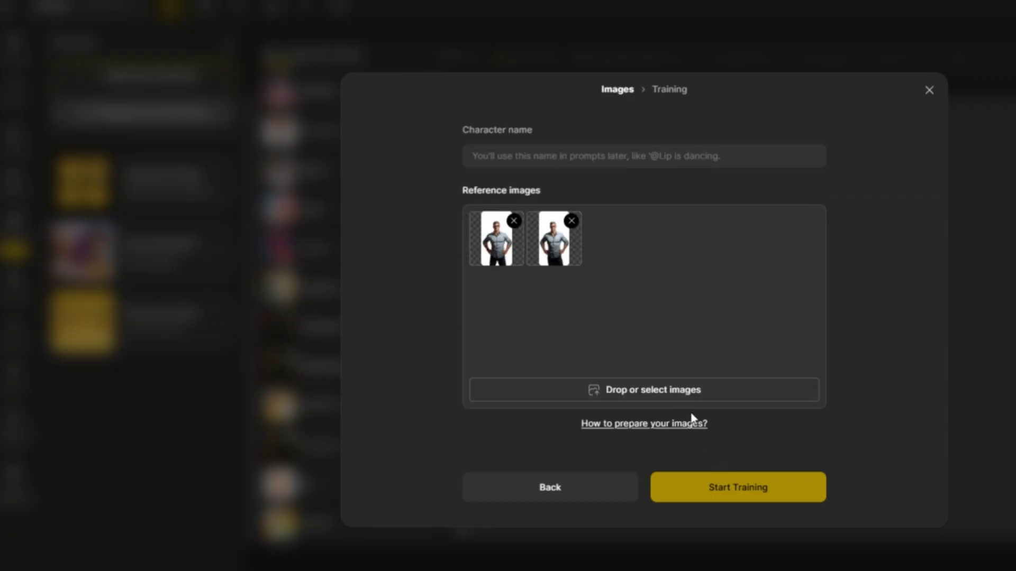
click(633, 157)
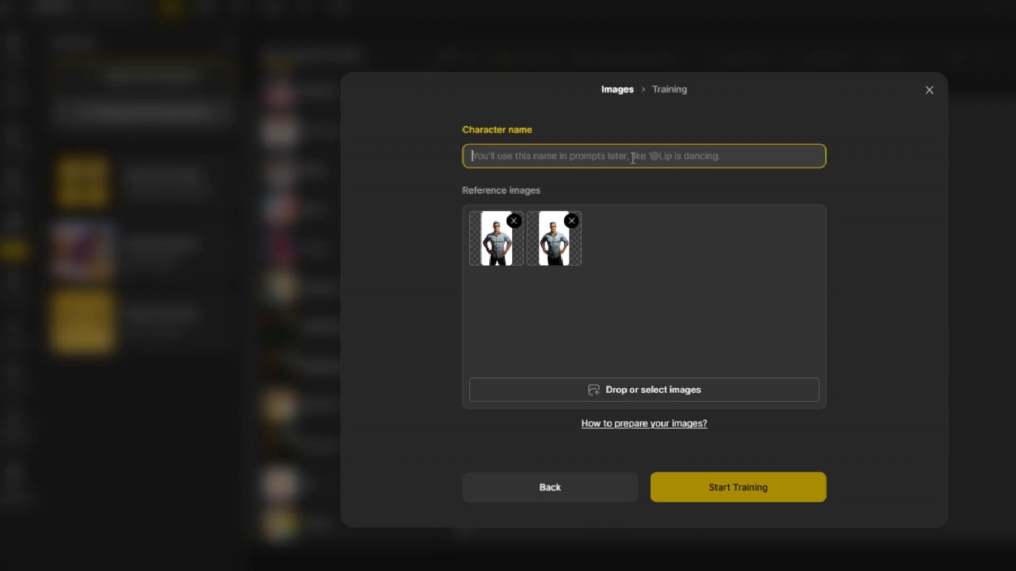
text(david)
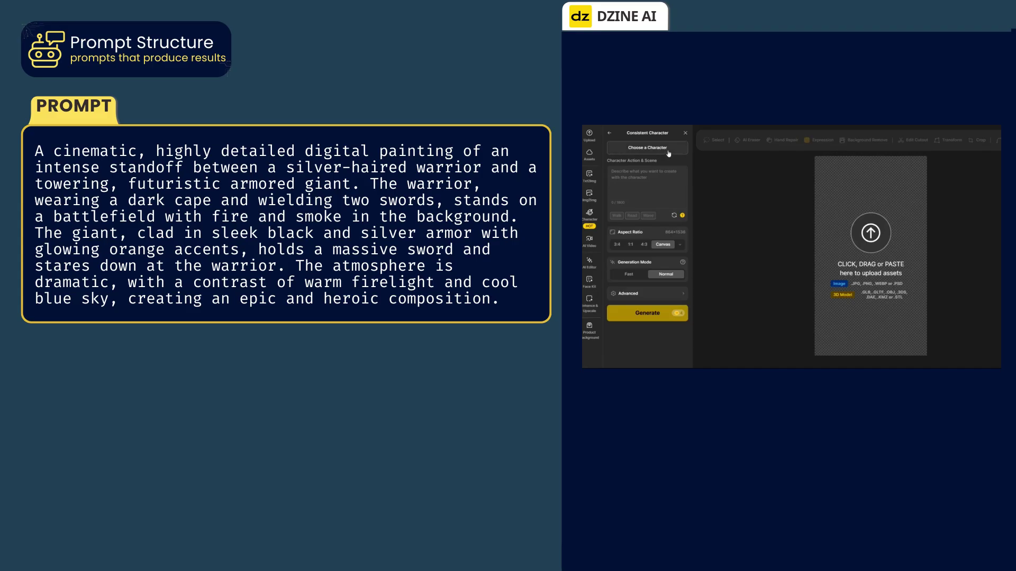
Pick the trained character, paste the giant-versus-caped-swordsman prompt, and set TikTok 9:16.
click(669, 151)
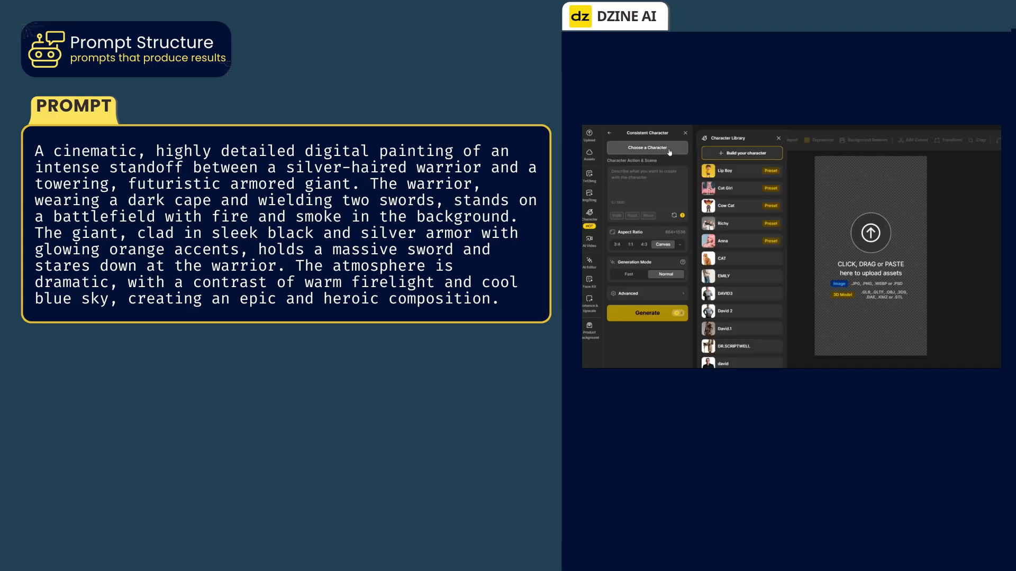
click(742, 310)
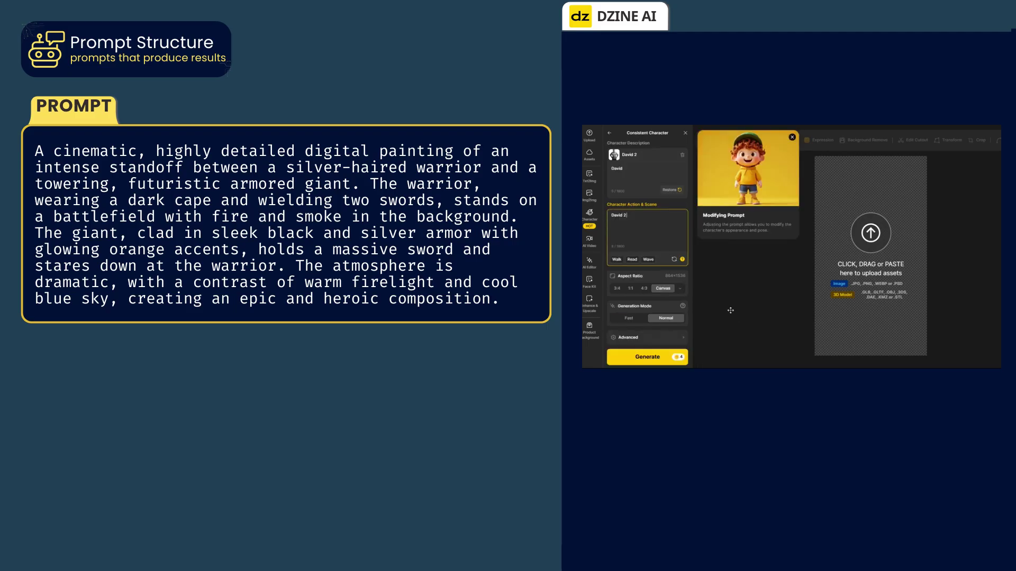
click(642, 216)
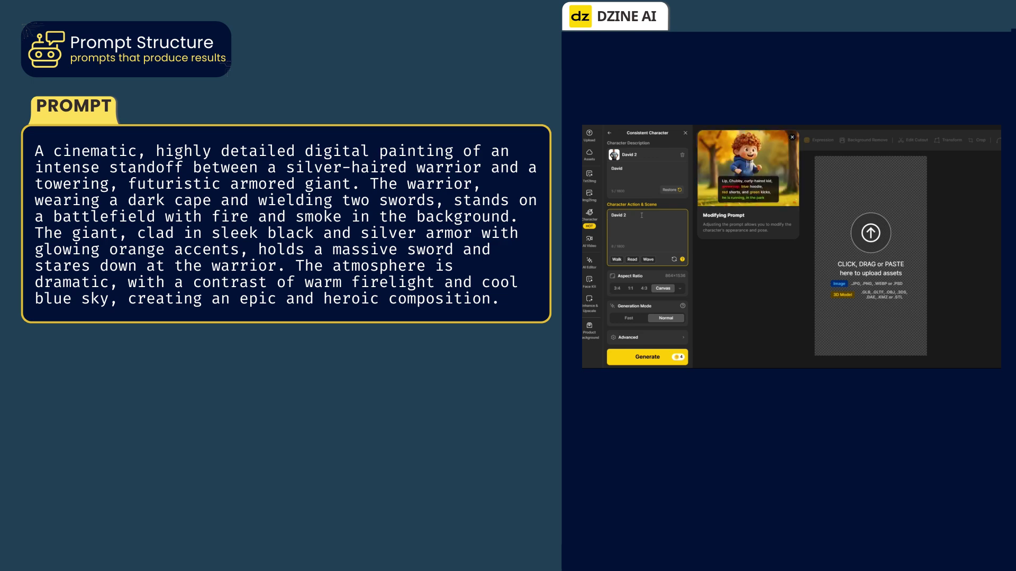
key(ctrl+v)
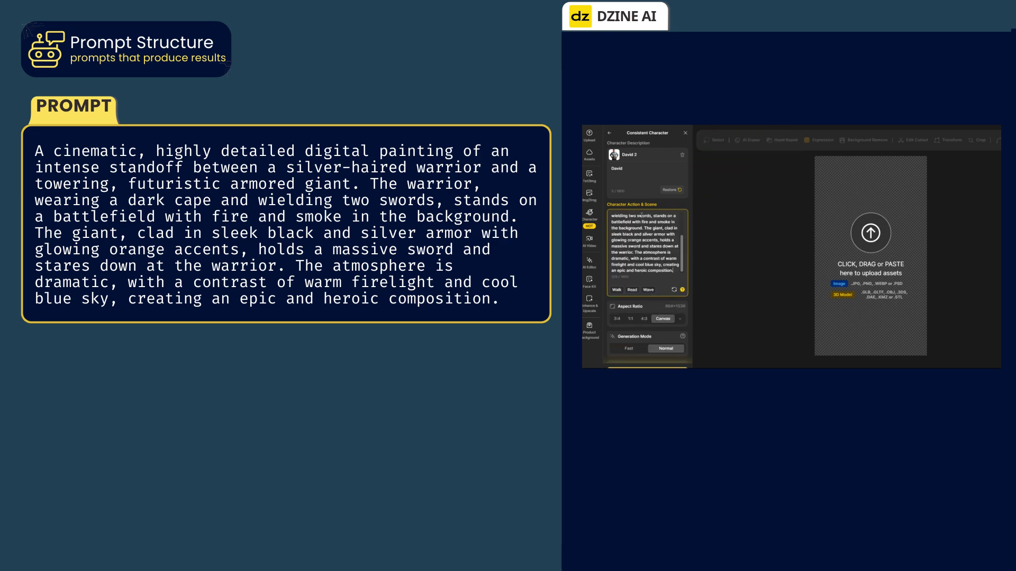
scroll(640, 216, up, 4)
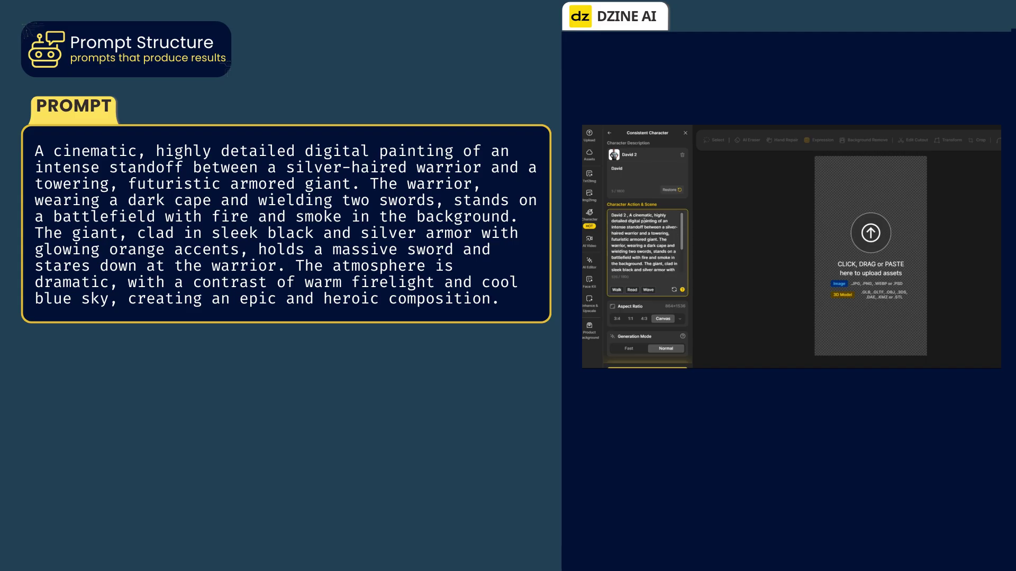
scroll(643, 226, down, 4)
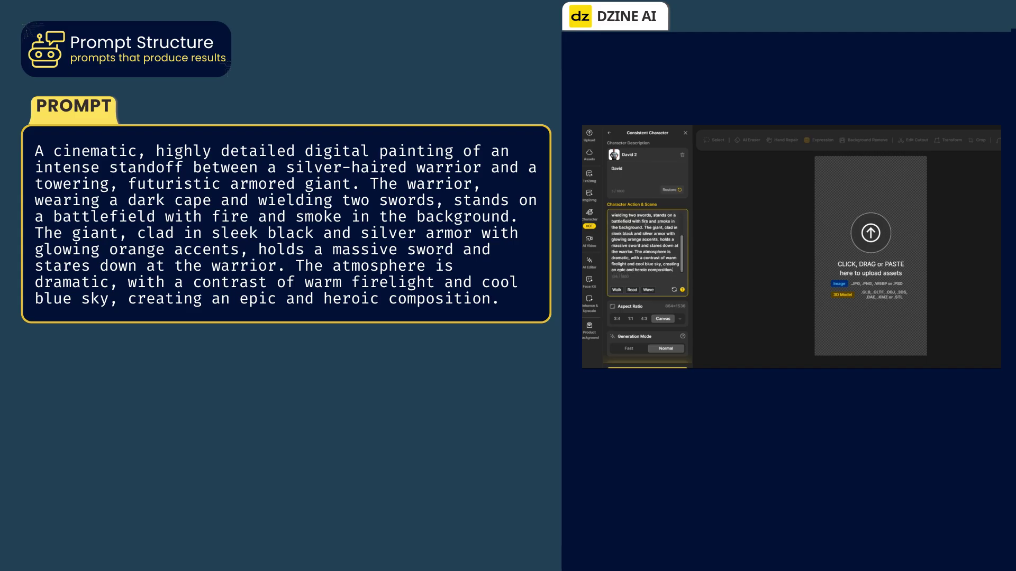
scroll(644, 238, down, 2)
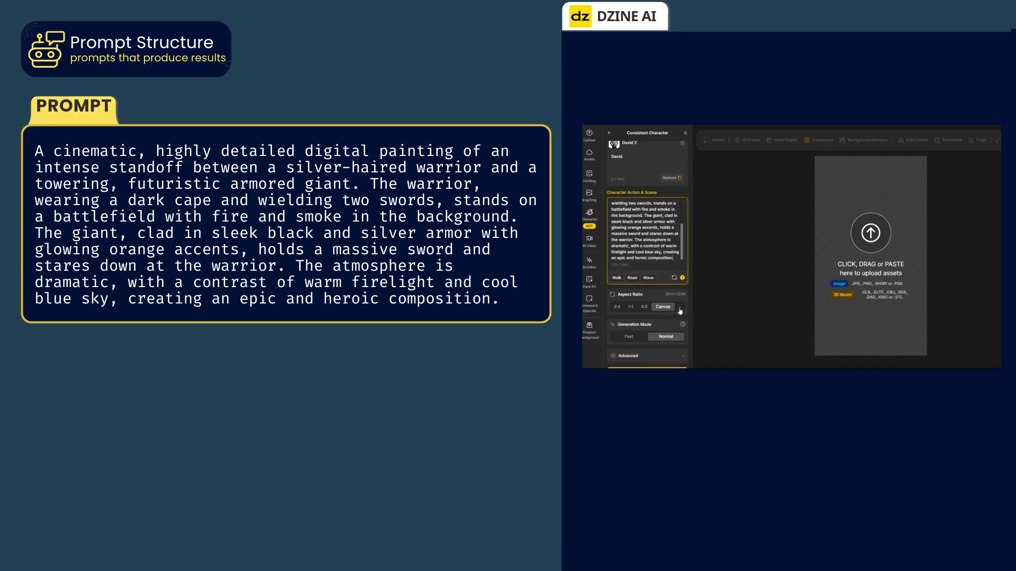
click(680, 309)
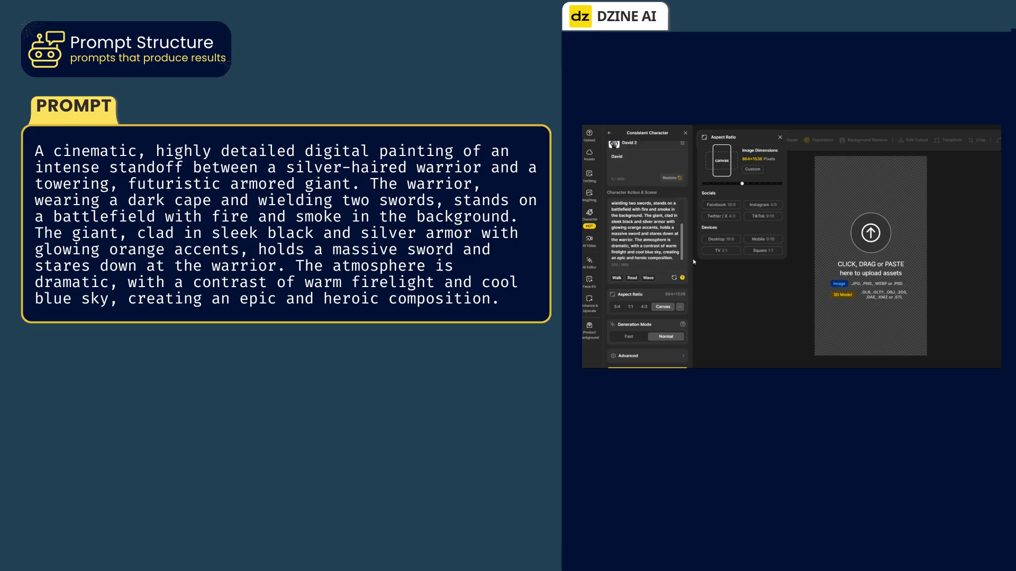
click(758, 217)
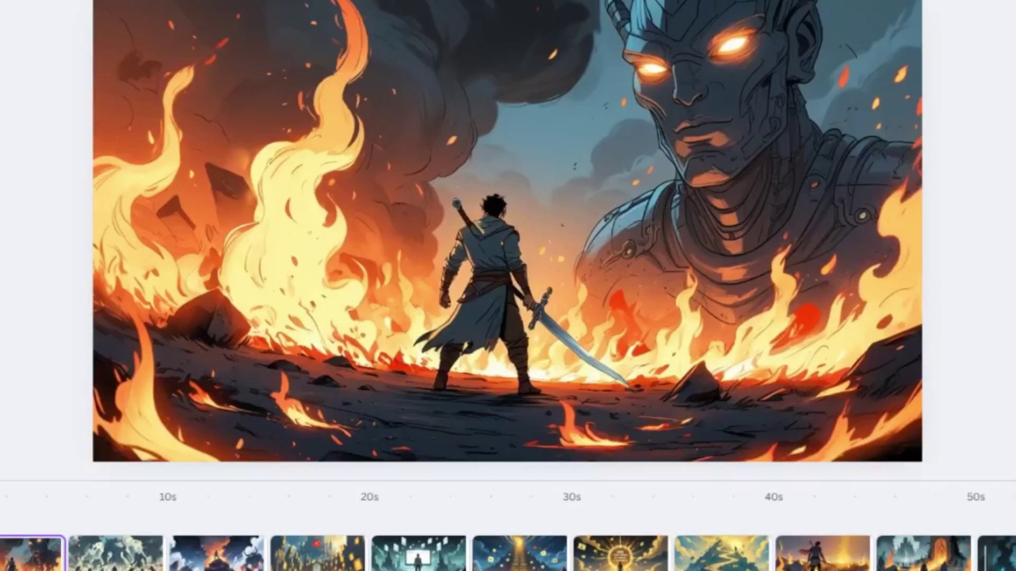
Cut out the caped warrior in the fire scene, shift it left and enlarge it.
click(100, 556)
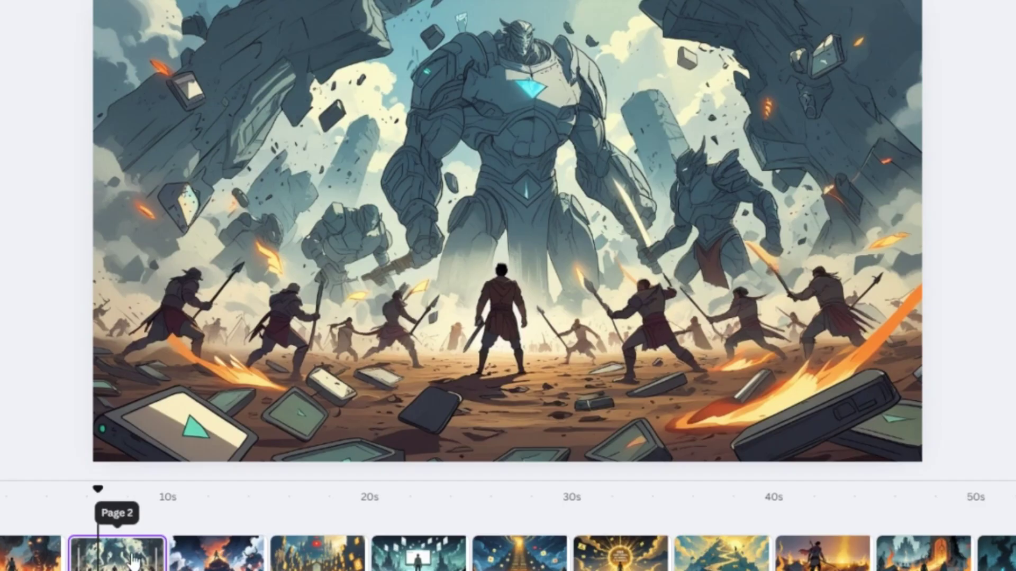
click(208, 558)
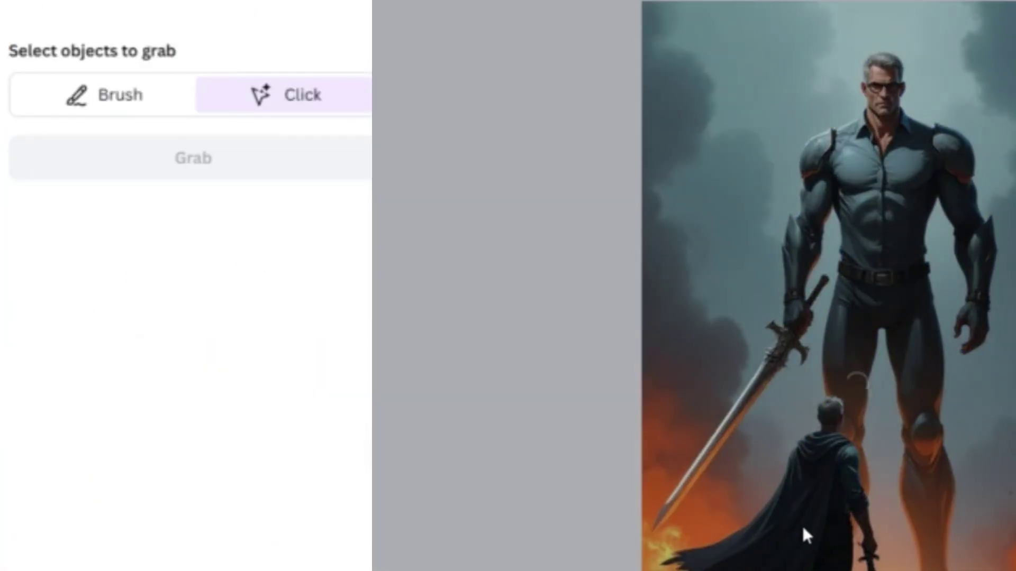
click(801, 532)
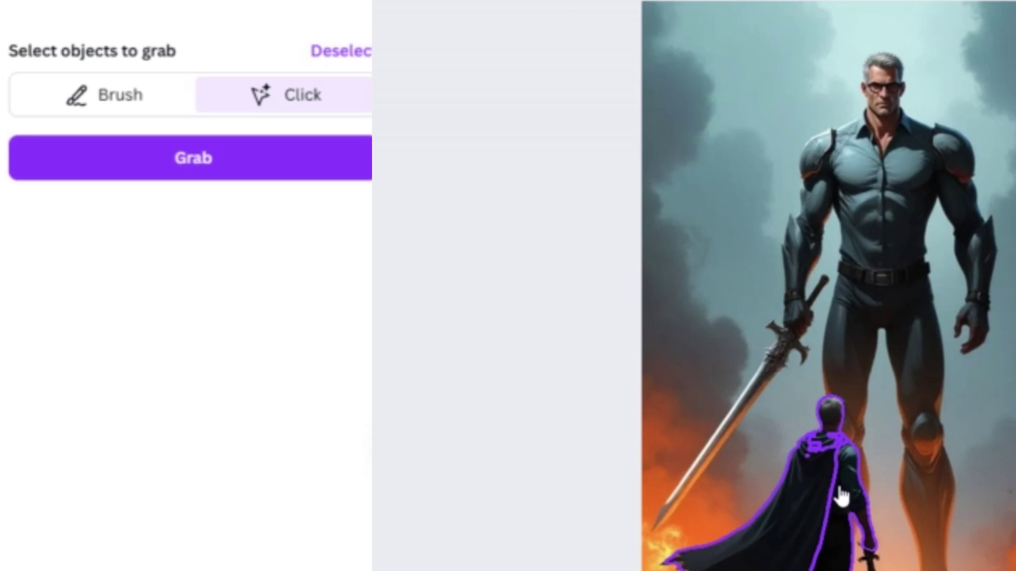
click(869, 555)
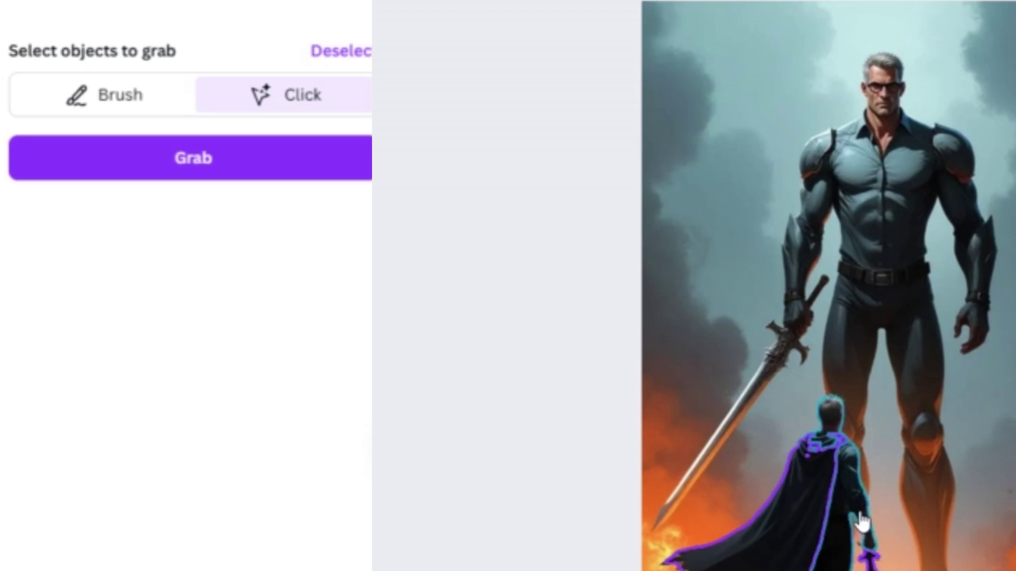
click(323, 163)
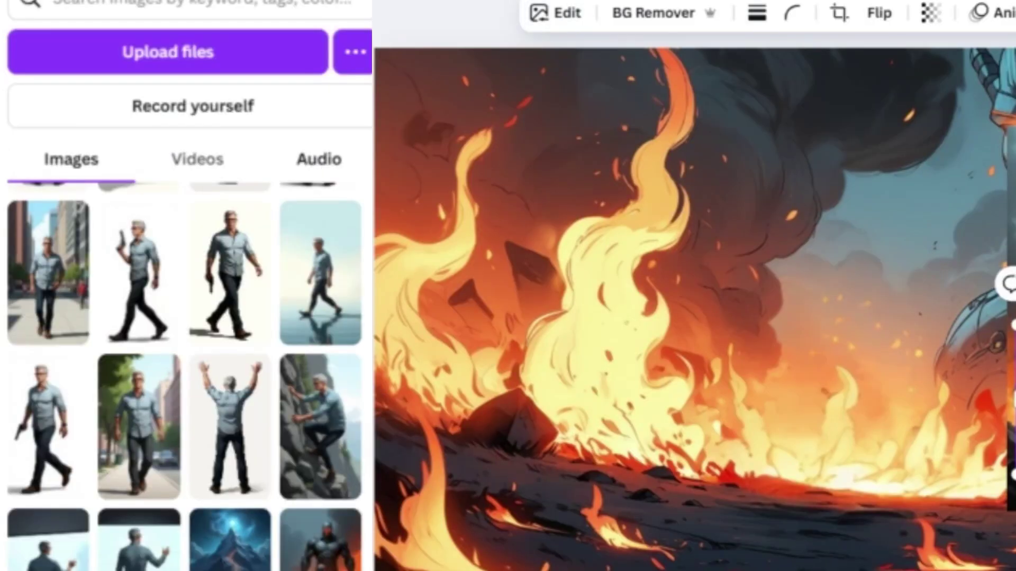
drag(802, 436, 718, 438)
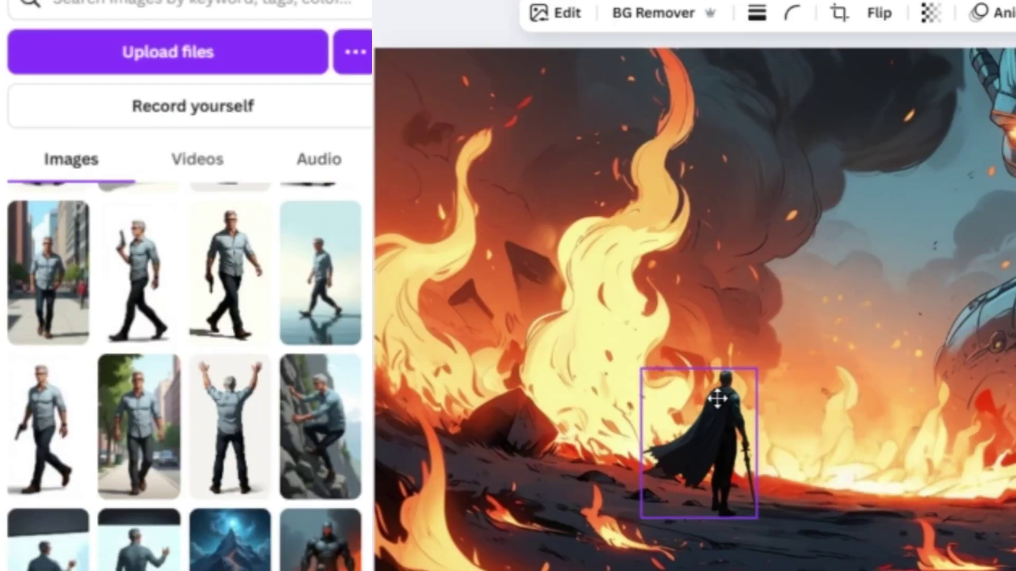
drag(747, 362, 801, 314)
drag(677, 452, 647, 459)
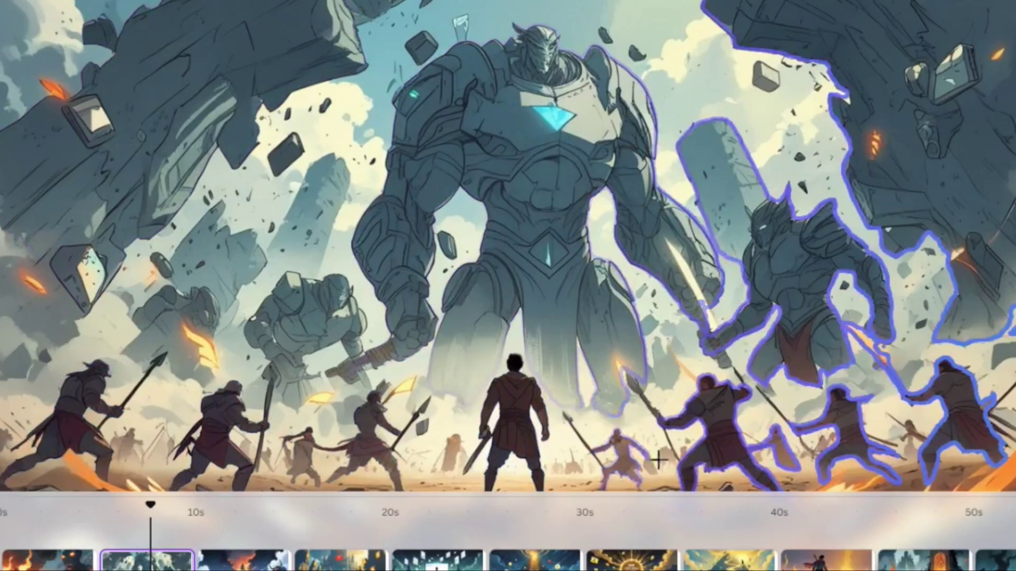
Delete the lone central warrior figure from the titan battle scene.
click(523, 447)
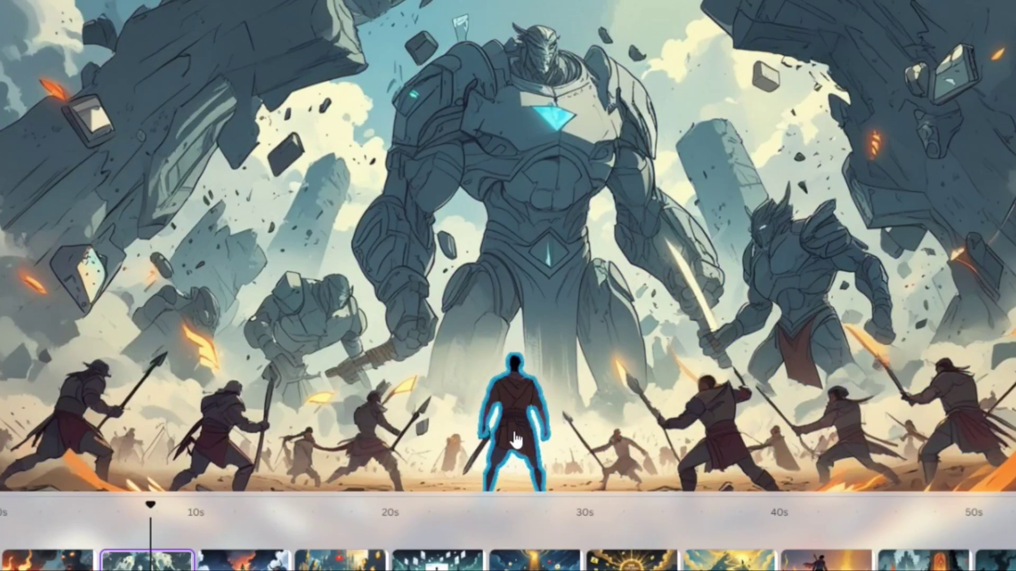
click(517, 439)
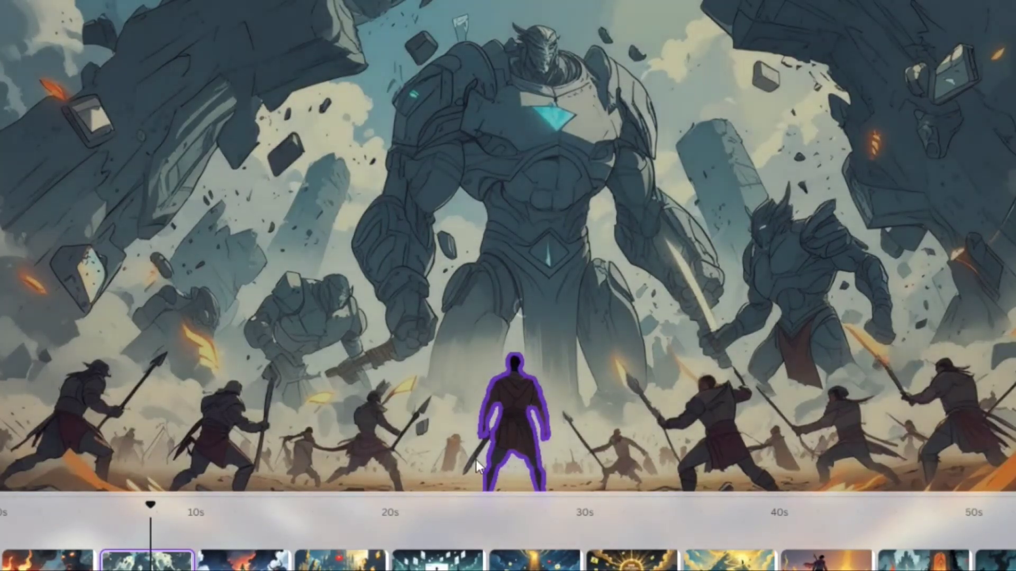
click(476, 460)
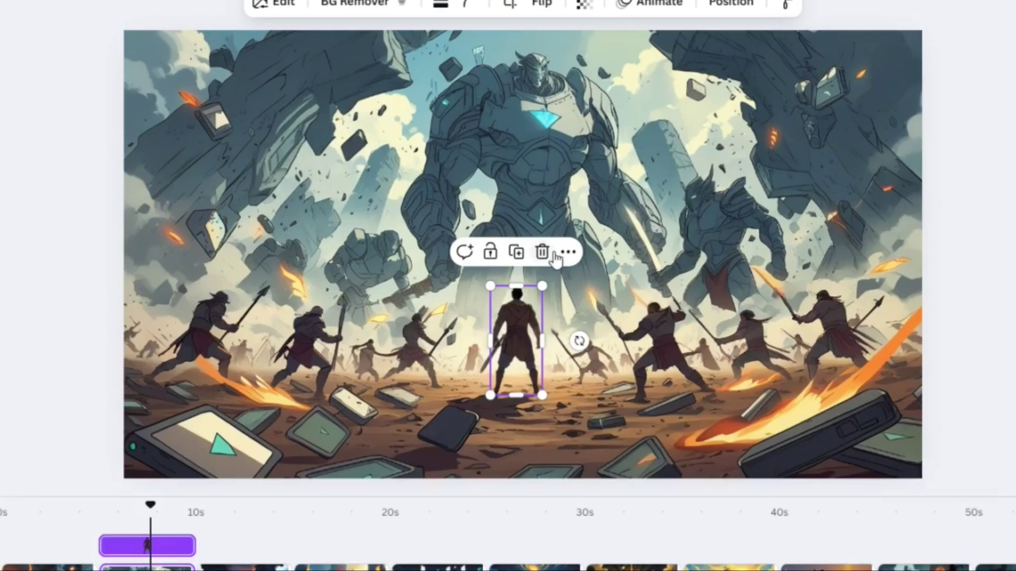
click(545, 253)
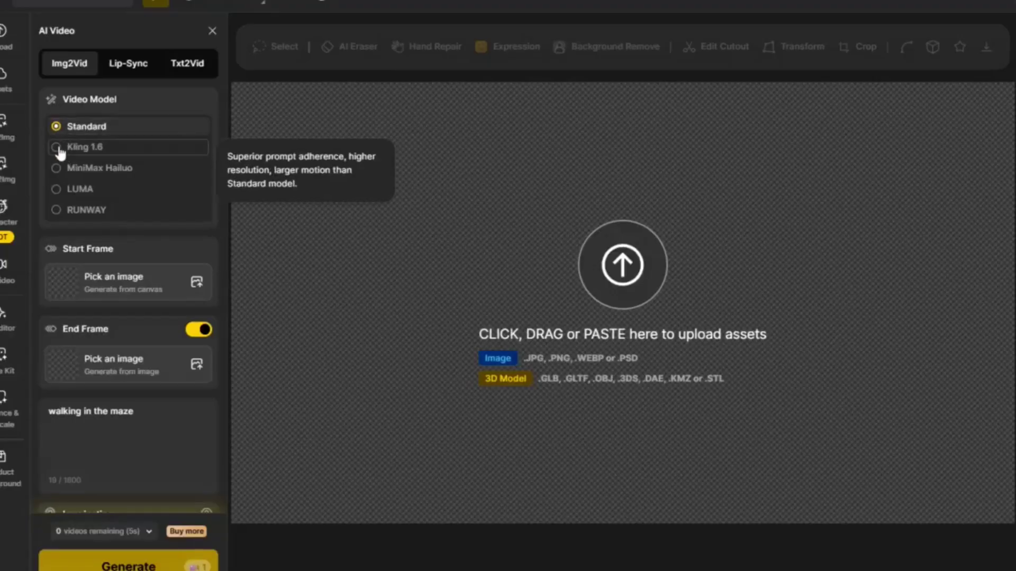
Use the Leonardo lone-warrior fire image as Kling 1.6 start frame and paste the cinematic prompt.
click(127, 63)
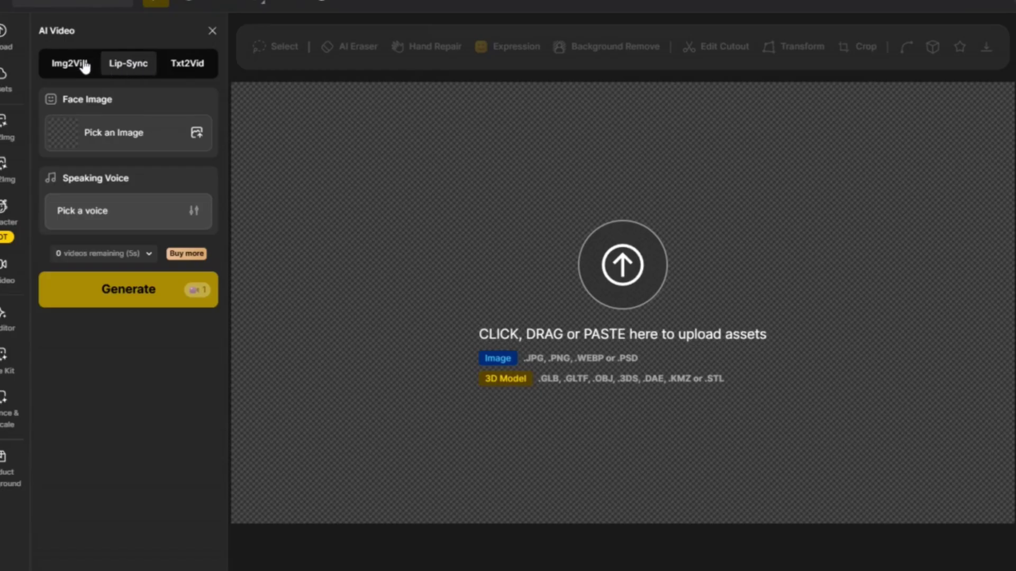
click(70, 63)
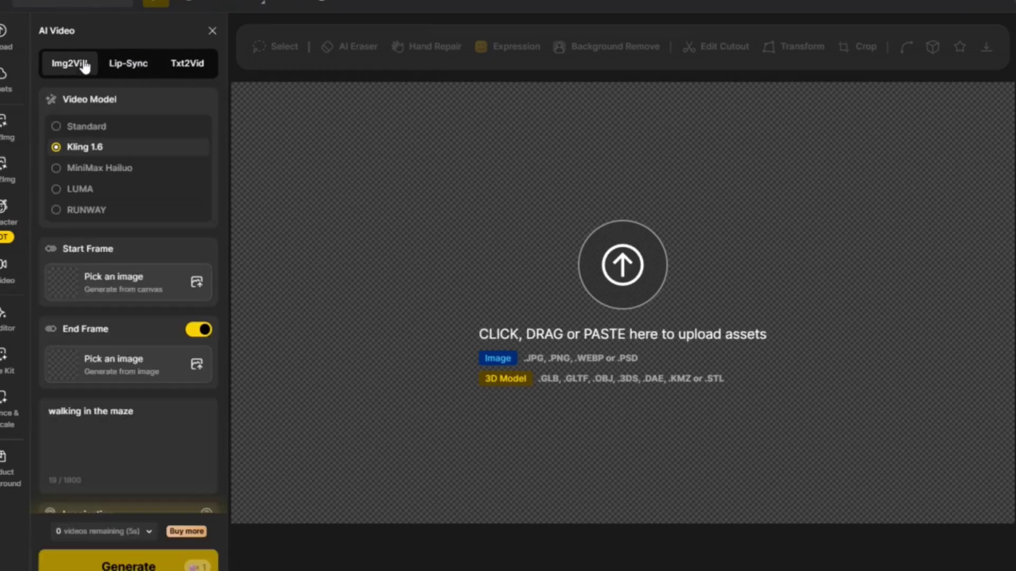
click(94, 287)
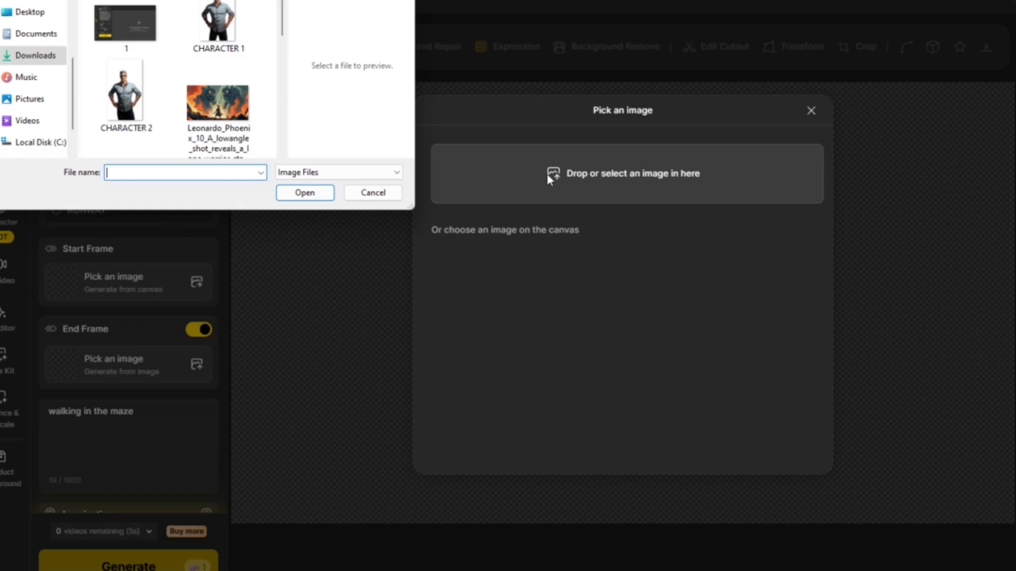
scroll(176, 97, down, 2)
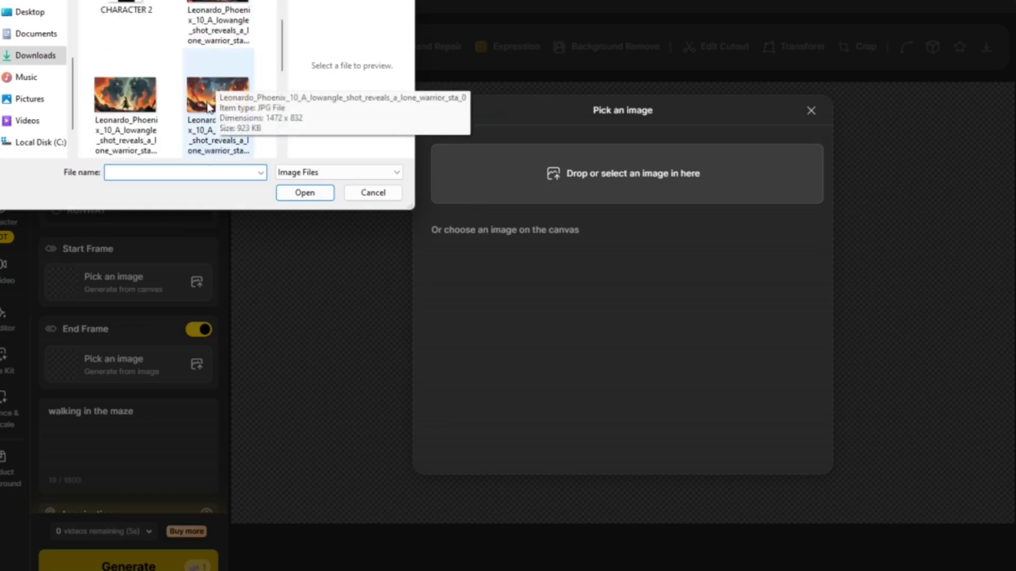
scroll(191, 80, down, 2)
click(216, 44)
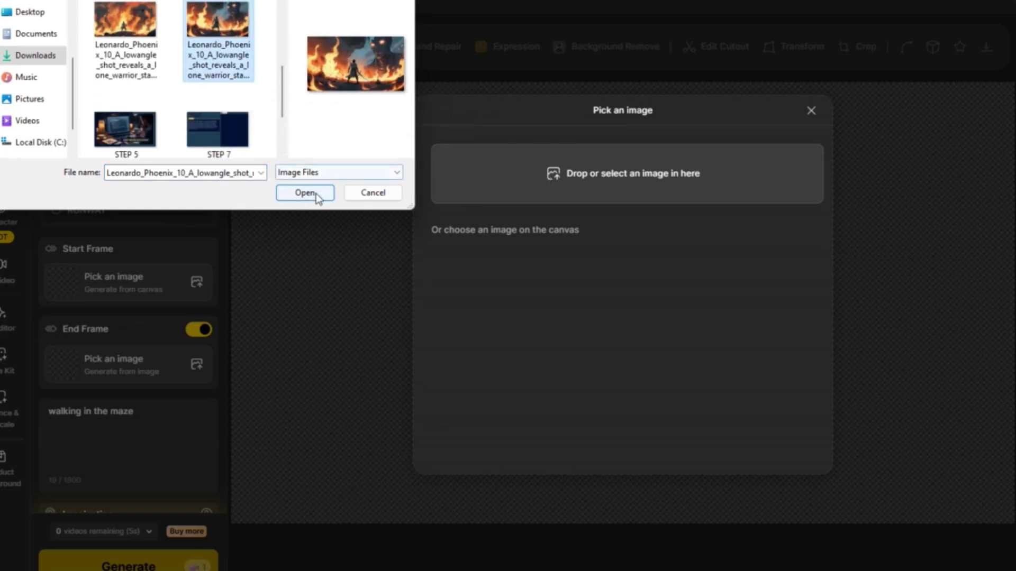
click(305, 193)
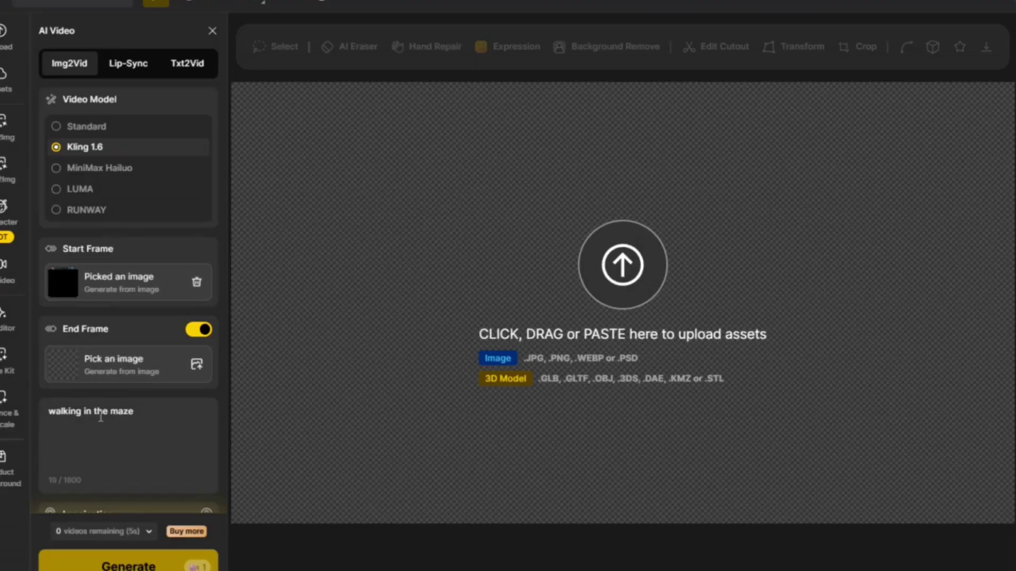
click(101, 417)
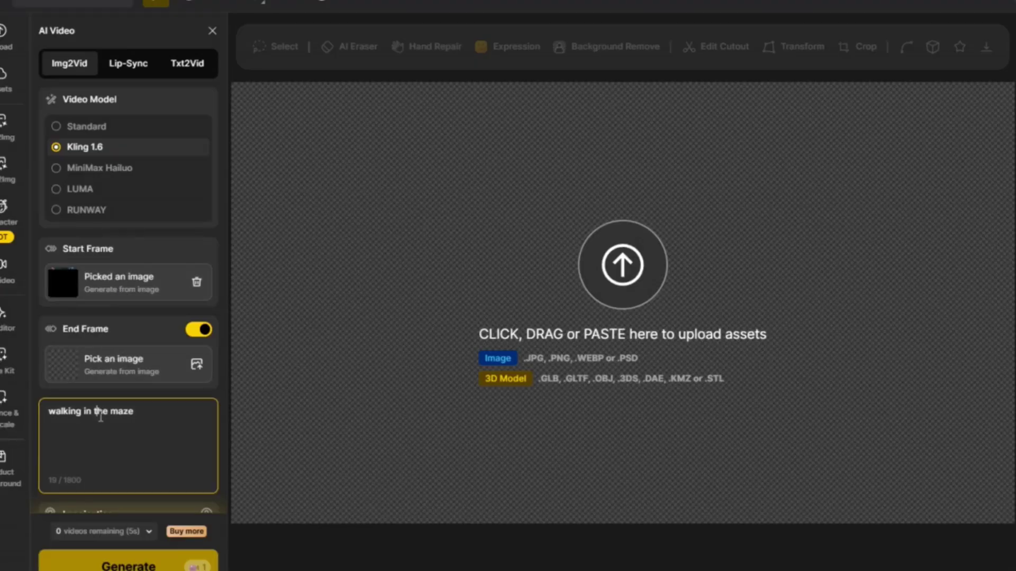
key(ctrl+v)
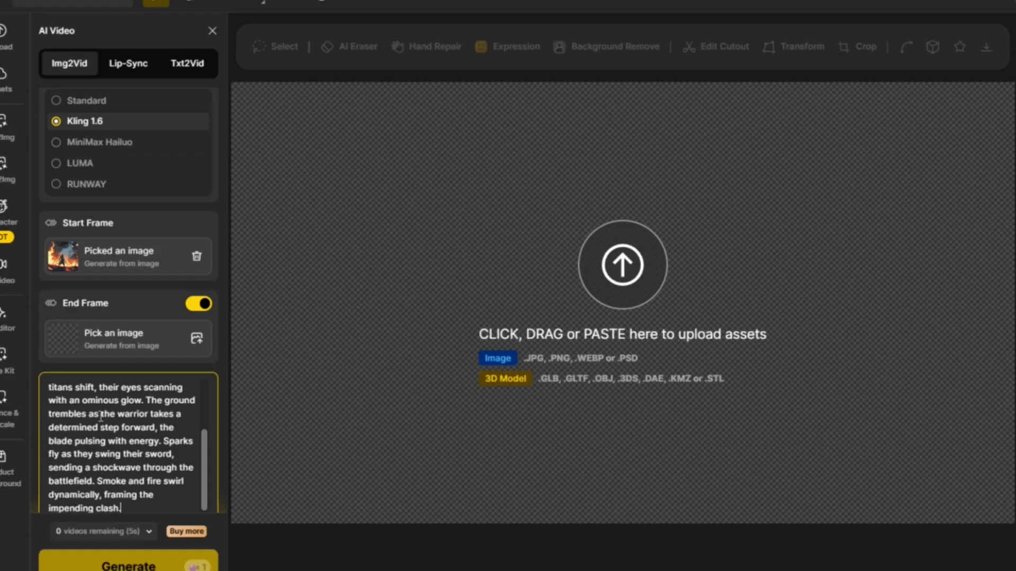
scroll(97, 410, up, 5)
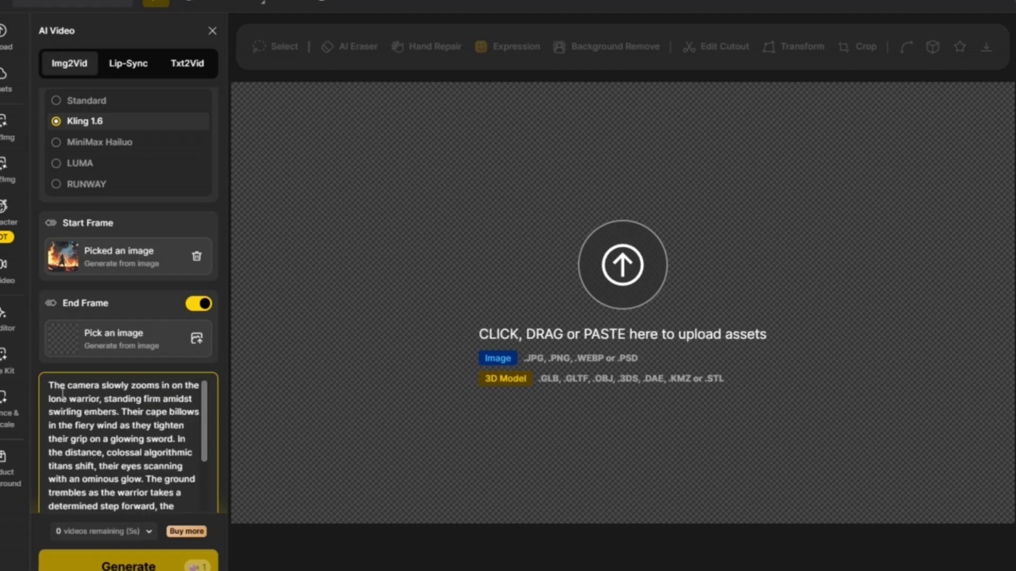
scroll(95, 412, down, 5)
scroll(117, 405, down, 4)
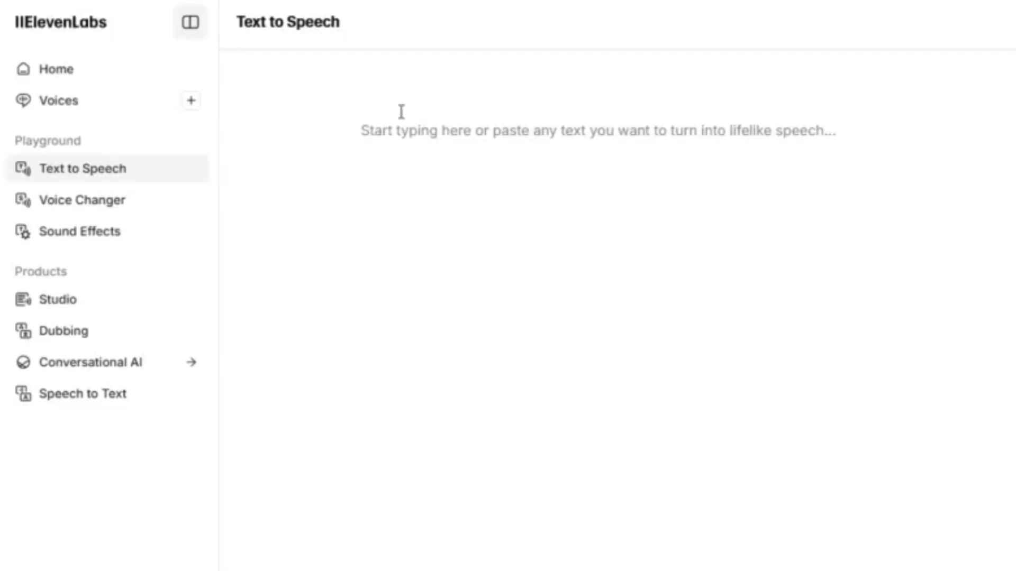
Paste the trailer script and join its opening lines into one paragraph.
key(ctrl+v)
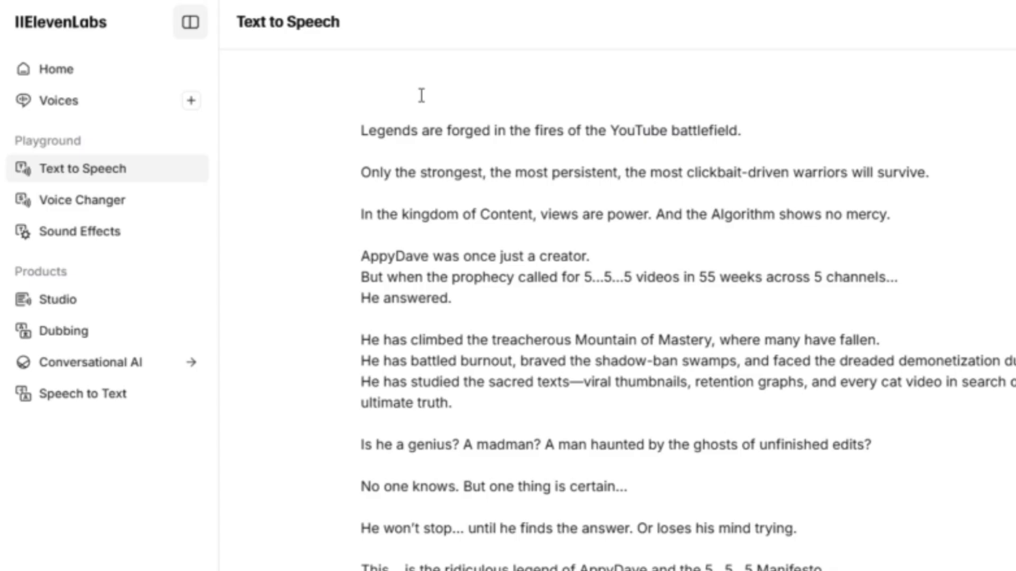
click(360, 171)
key(BackSpace)
key(BackSpace)
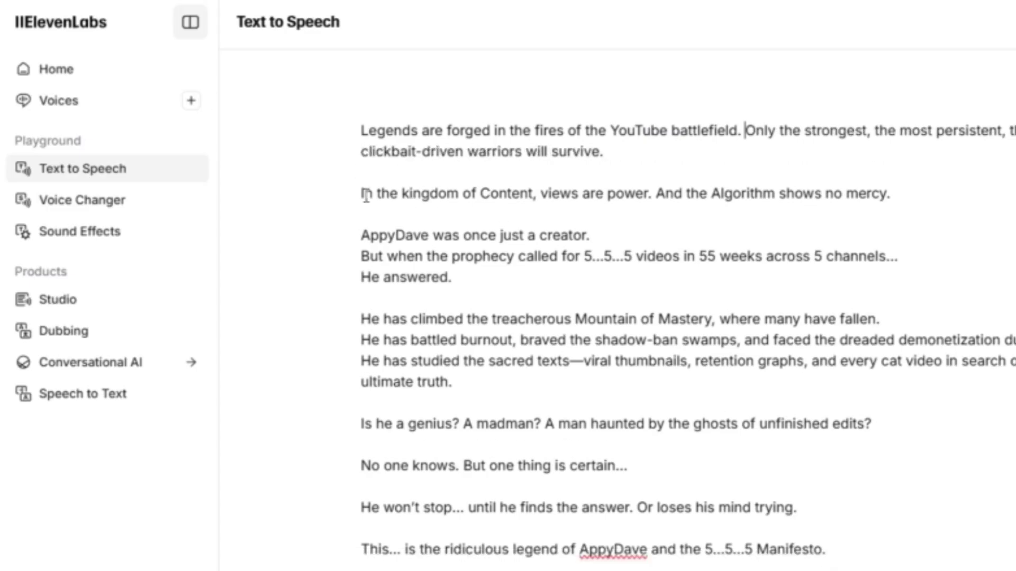
key(BackSpace)
key(BackSpace)
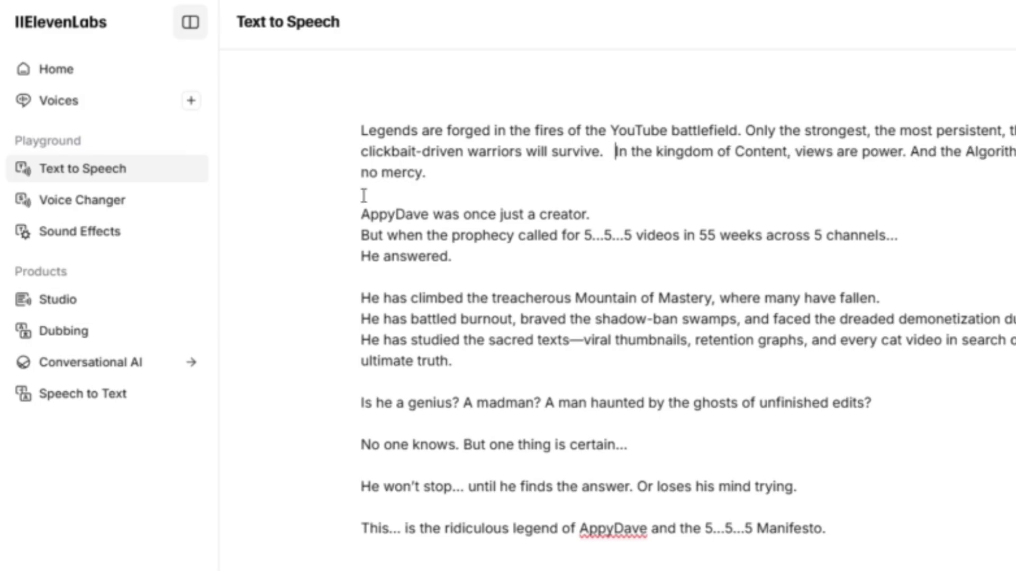
key(BackSpace)
key(BackSpace)
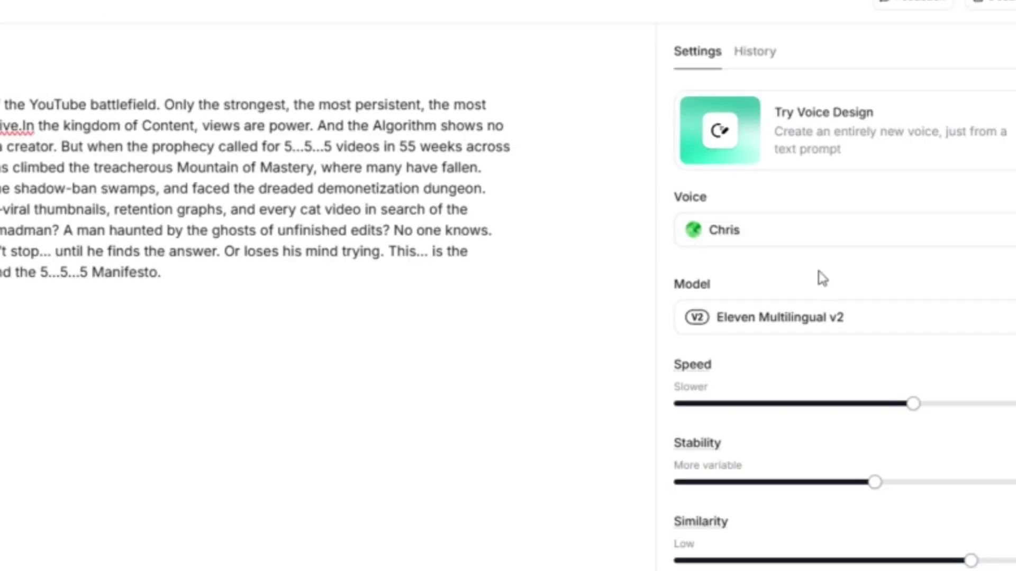
Preview and select Frederick - It's called Epic! as the narrator voice.
click(810, 237)
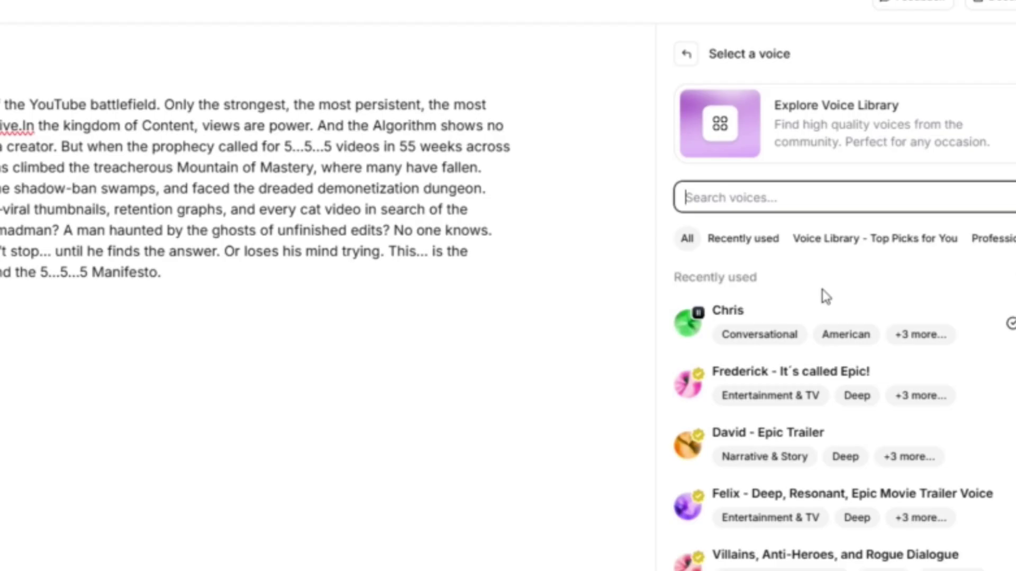
scroll(826, 295, down, 1)
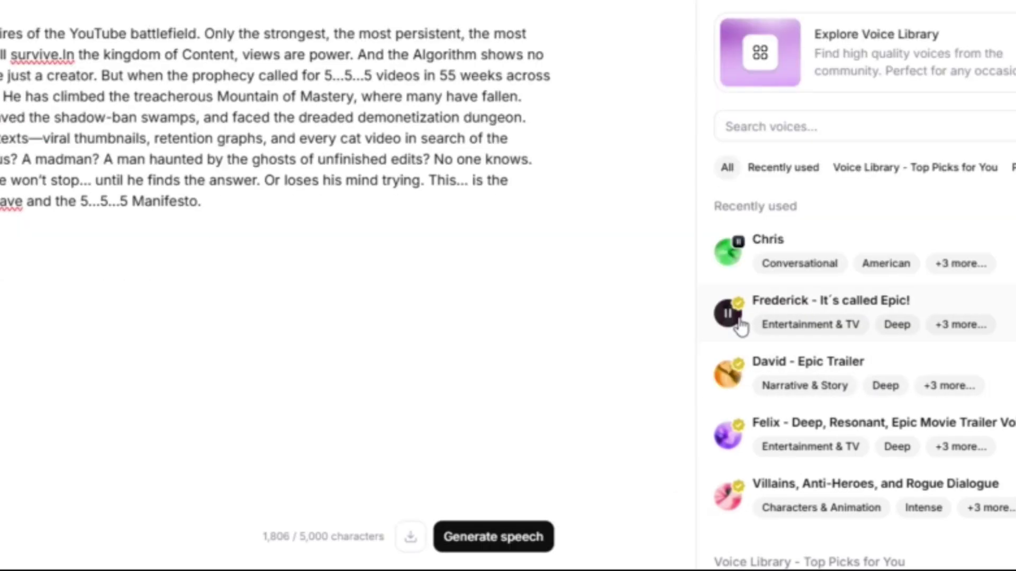
click(728, 313)
click(793, 305)
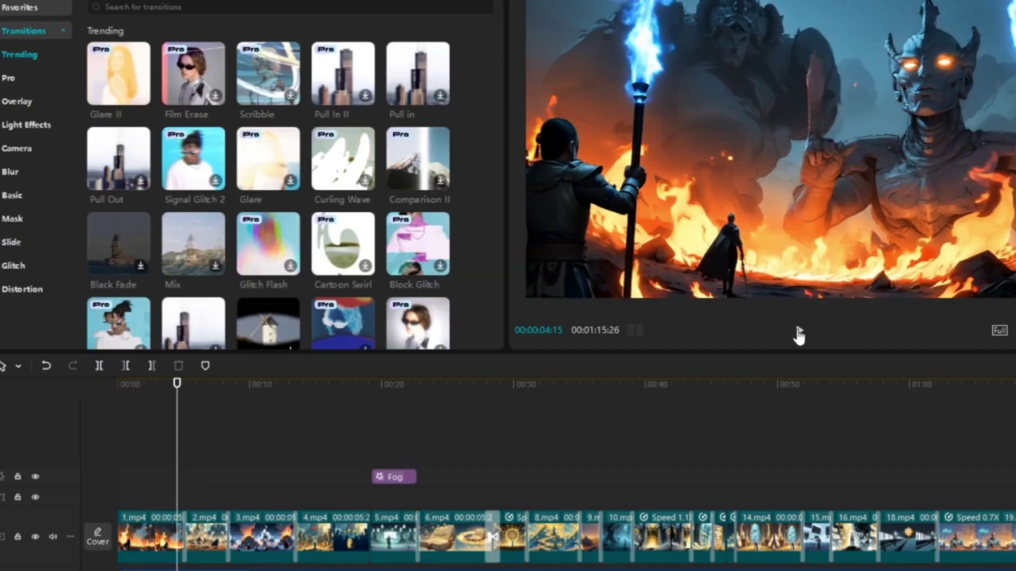
Play back the scene edit and preview the Glare II transition.
click(800, 331)
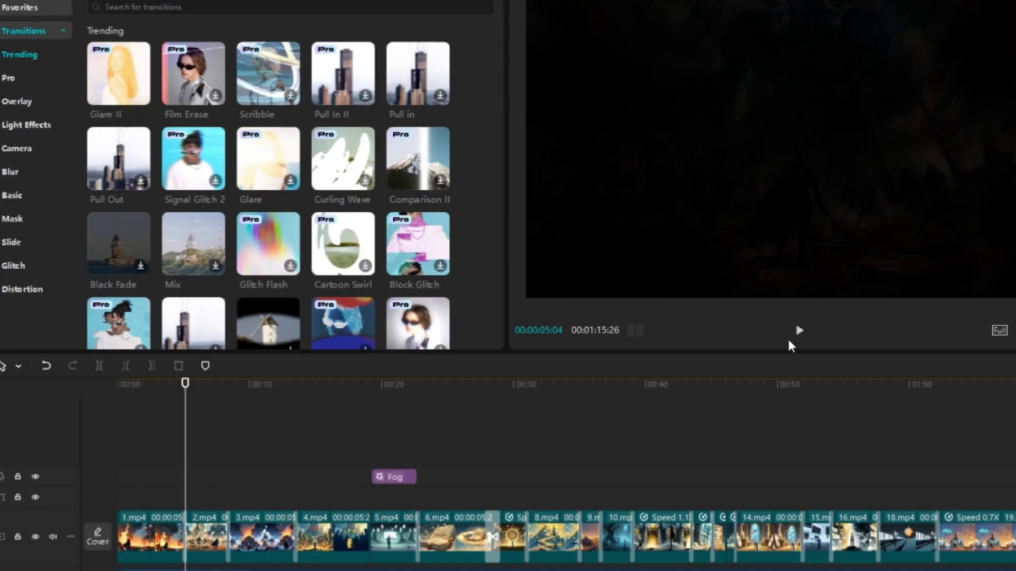
click(798, 330)
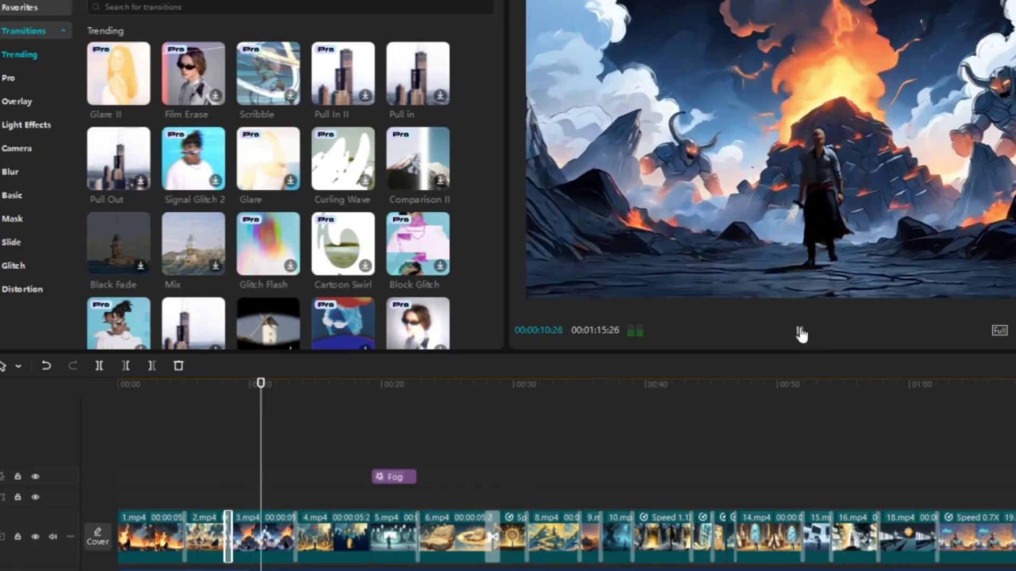
click(801, 330)
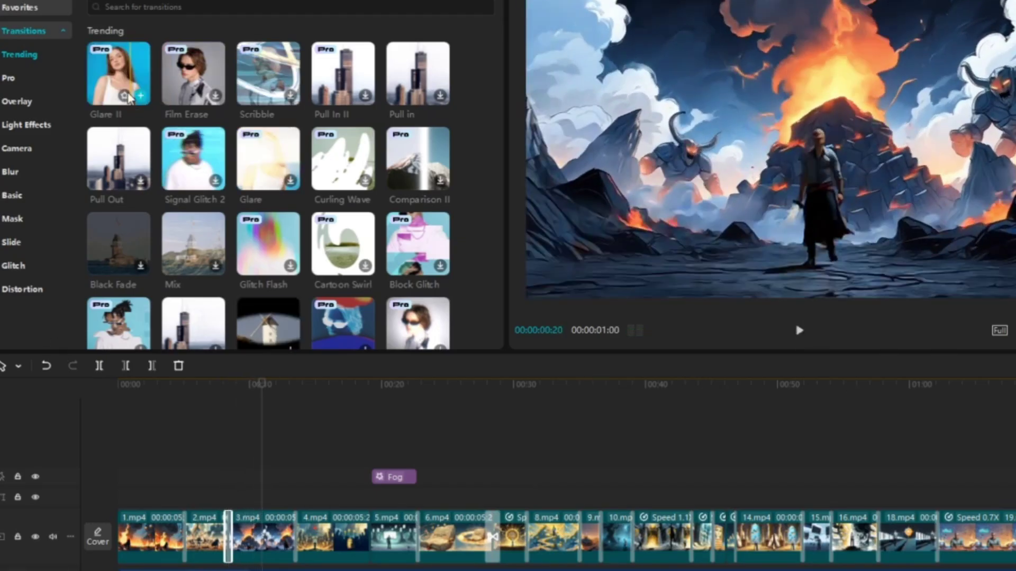
click(190, 486)
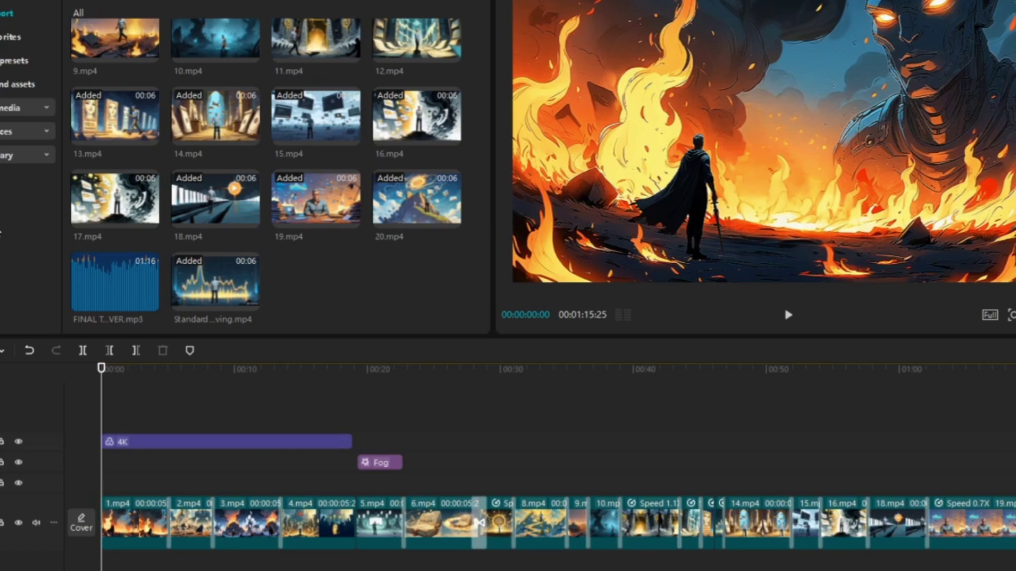
Place the voice-over MP3 beneath the clips, show the Transitions library, and replay the opening.
drag(151, 287, 159, 555)
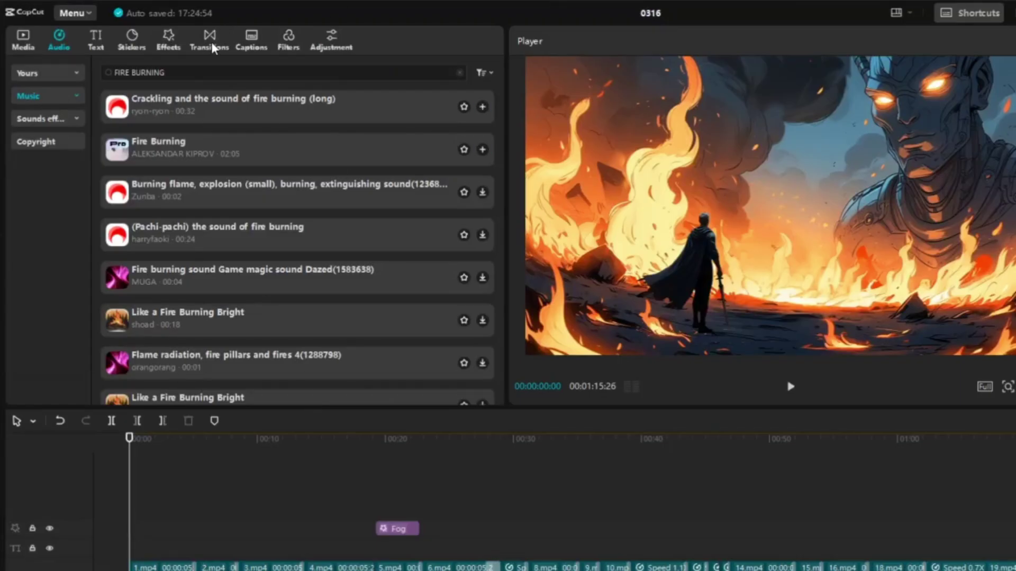
click(213, 44)
click(791, 387)
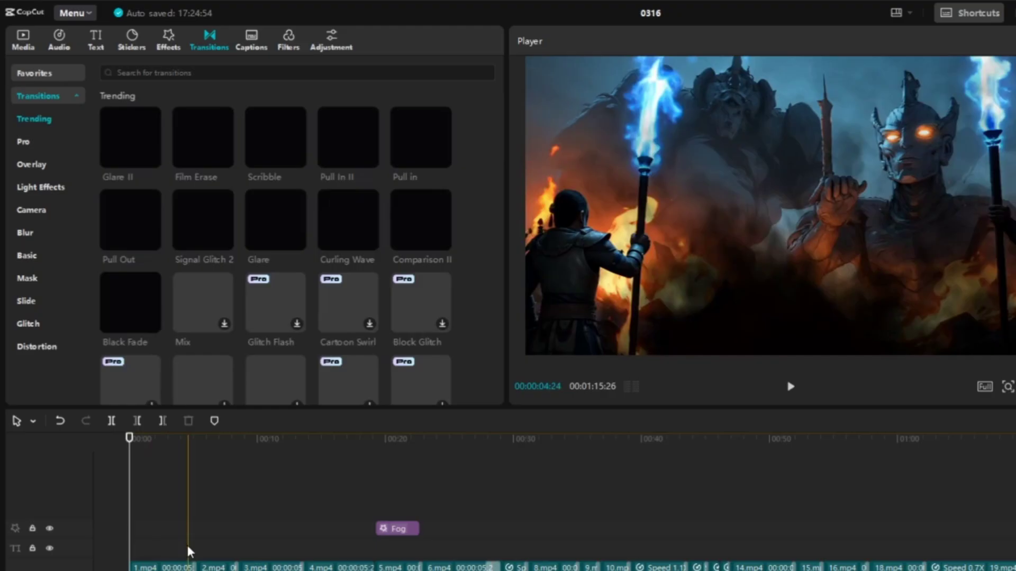